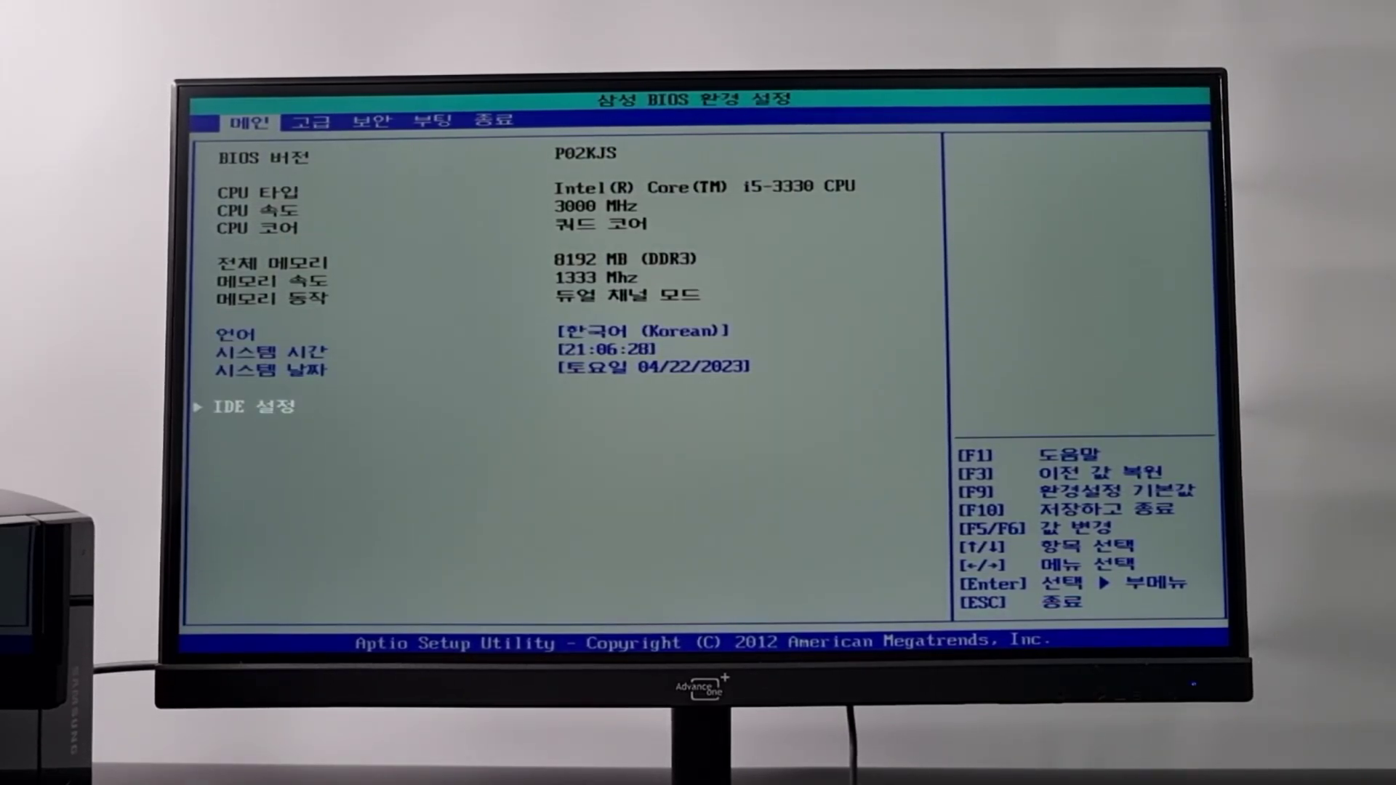
# Open the BIOS IDE settings and confirm the Colorful SL500 240GB SSD is listed.
pyautogui.press('Up')
pyautogui.press('Up')
pyautogui.press('Up')
pyautogui.press('Down')
pyautogui.press('Right')
pyautogui.press('Right')
pyautogui.press('Right')
pyautogui.press('Right')
pyautogui.press('Left')
pyautogui.press('Left')
pyautogui.press('Left')
pyautogui.press('Left')
pyautogui.press('Down')
pyautogui.press('Down')
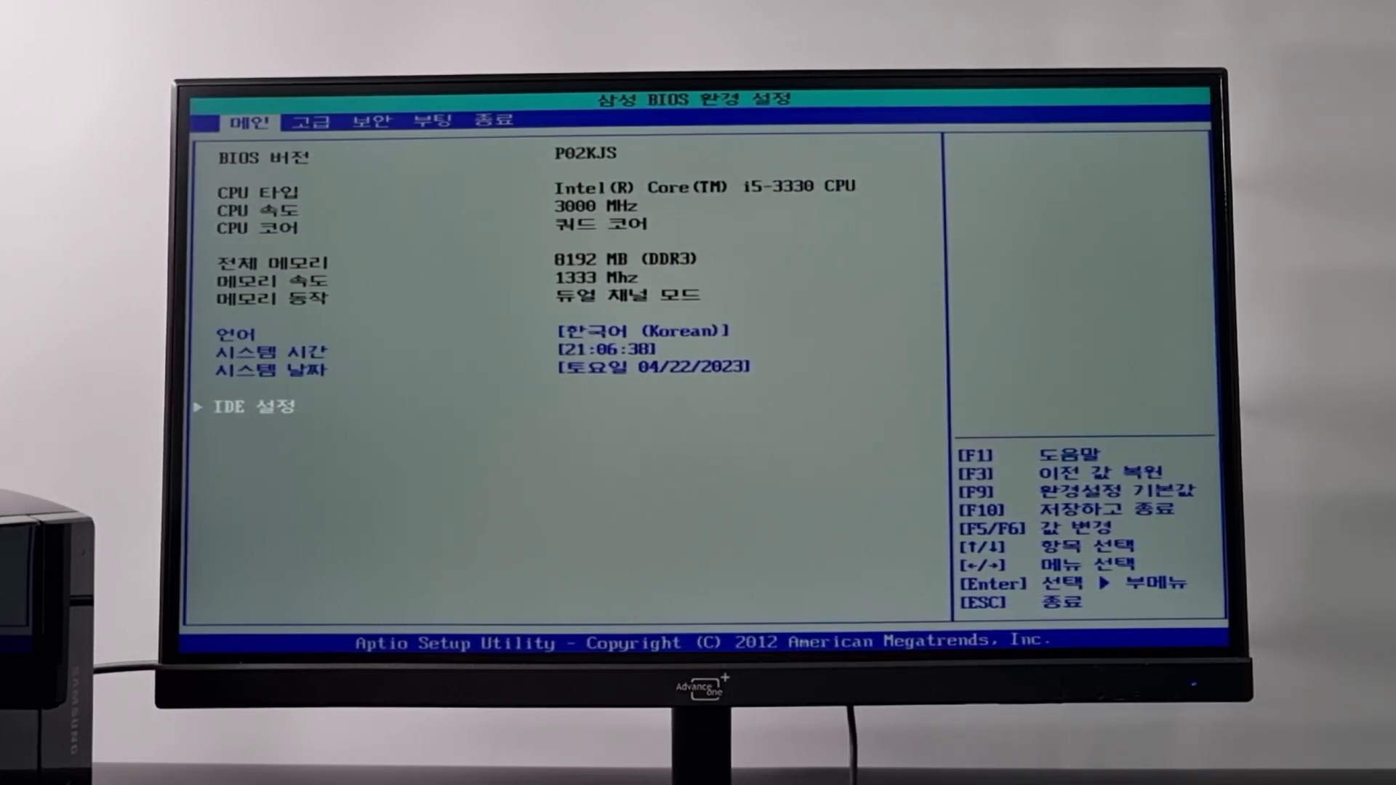
pyautogui.press('Return')
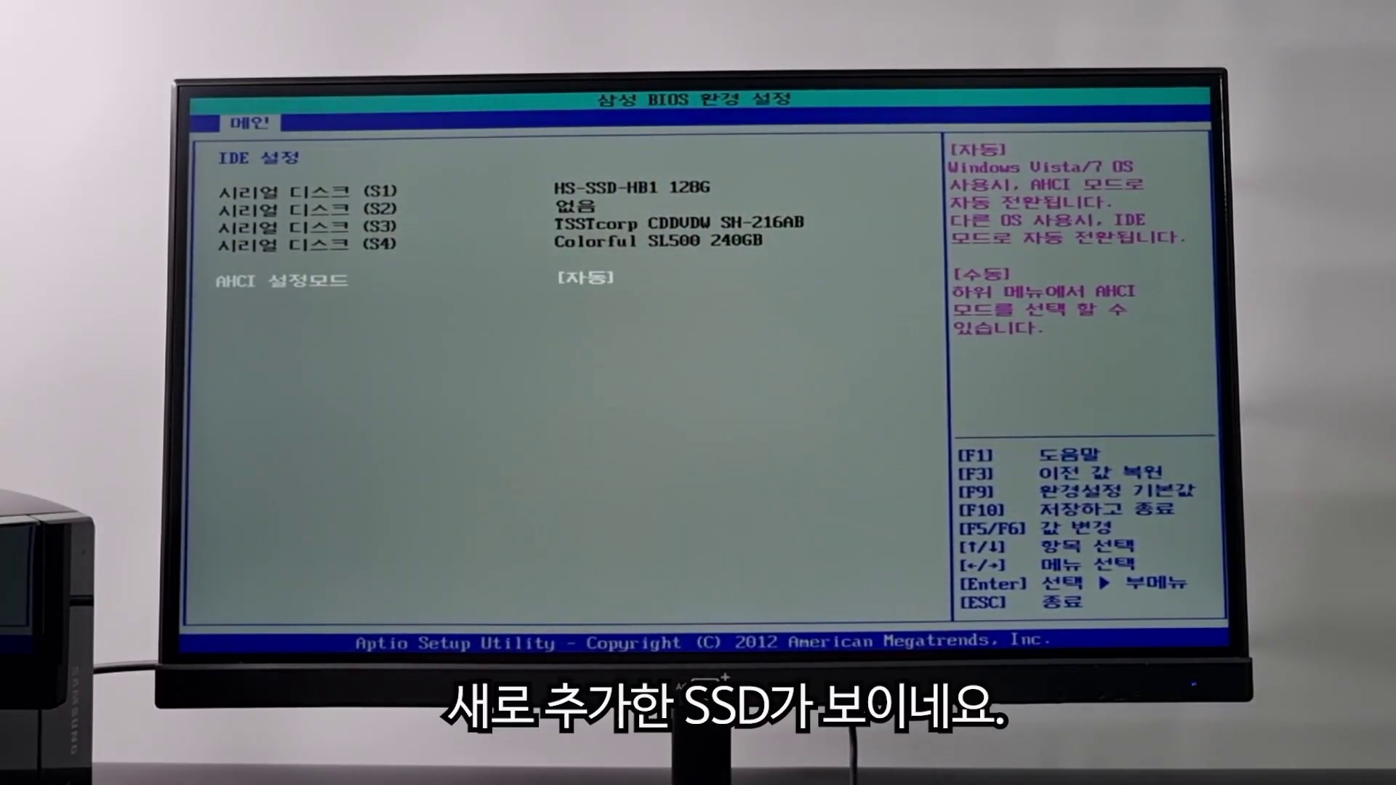
pyautogui.press('Escape')
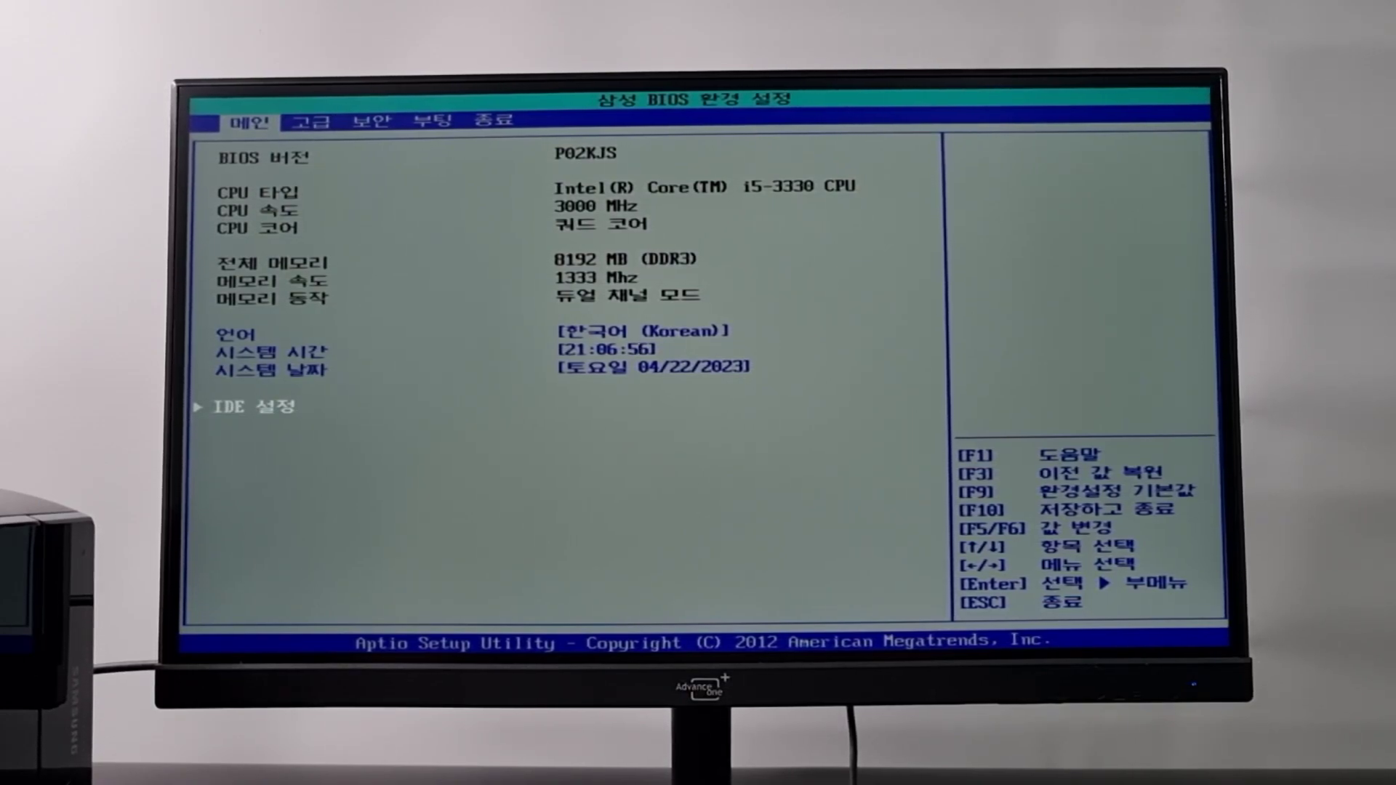
# Go to the exit page and leave BIOS setup so Windows starts.
pyautogui.press('Right')
pyautogui.press('Right')
pyautogui.press('Right')
pyautogui.press('Right')
pyautogui.press('Left')
pyautogui.press('Right')
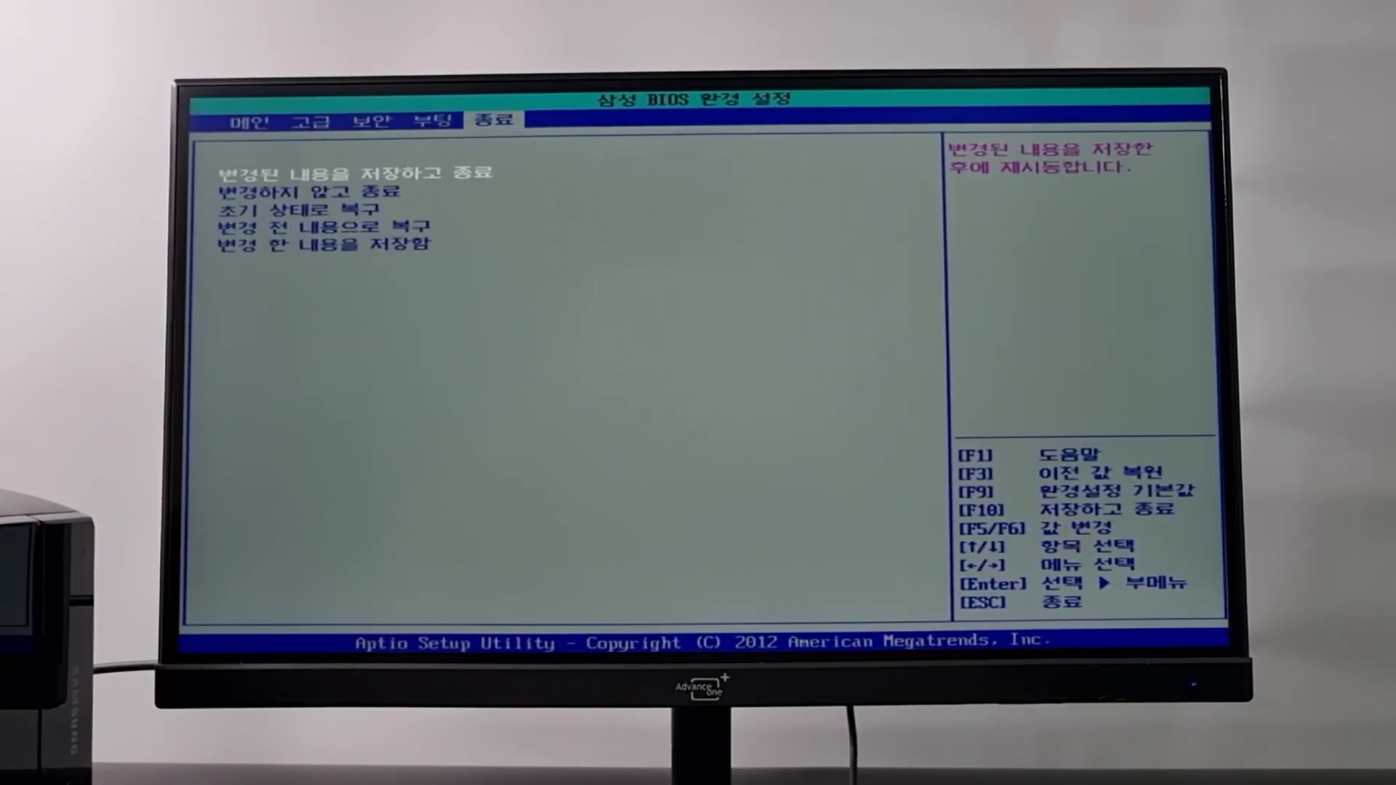
pyautogui.press('Down')
pyautogui.press('Up')
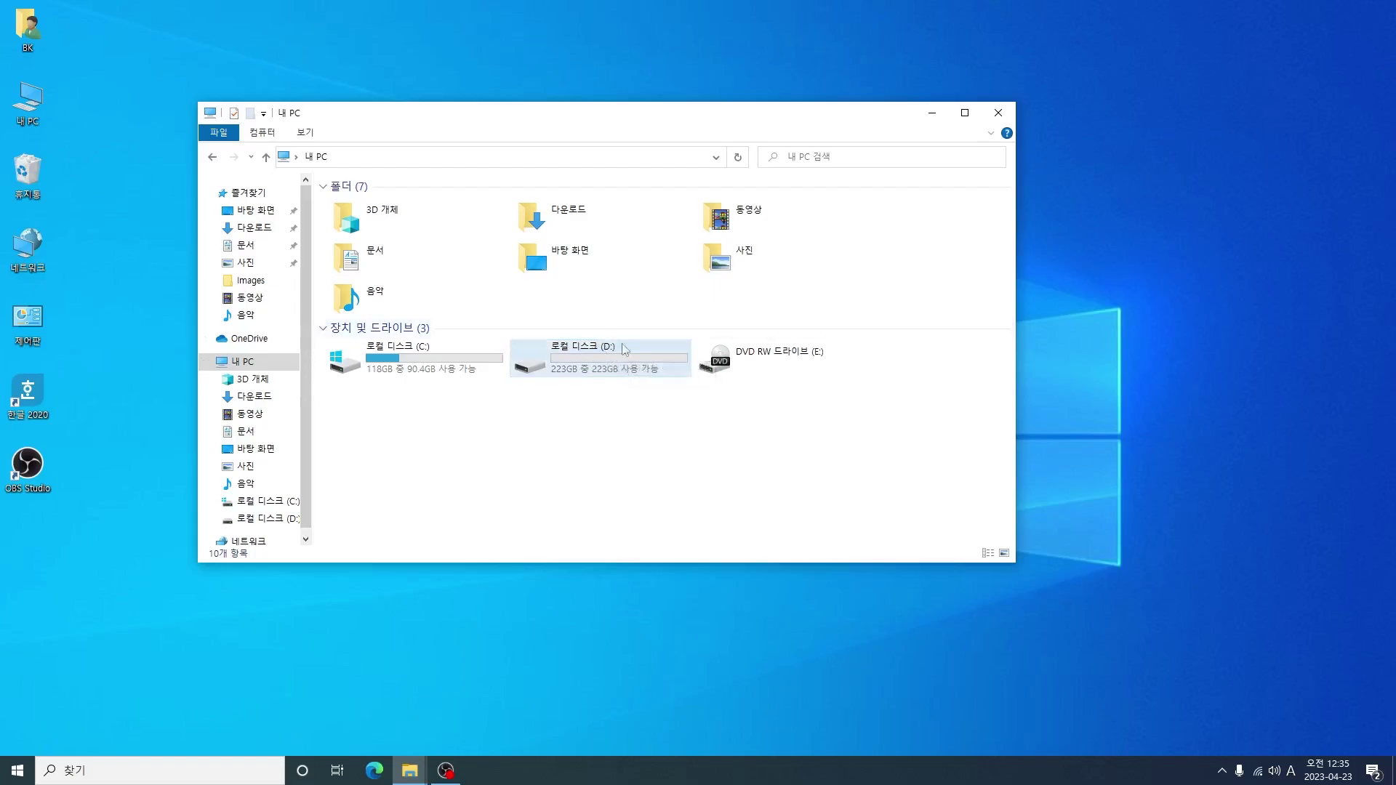
# Open local disk D: to confirm it is empty, then return to the drive list.
pyautogui.doubleClick(588, 372)
pyautogui.click(212, 157)
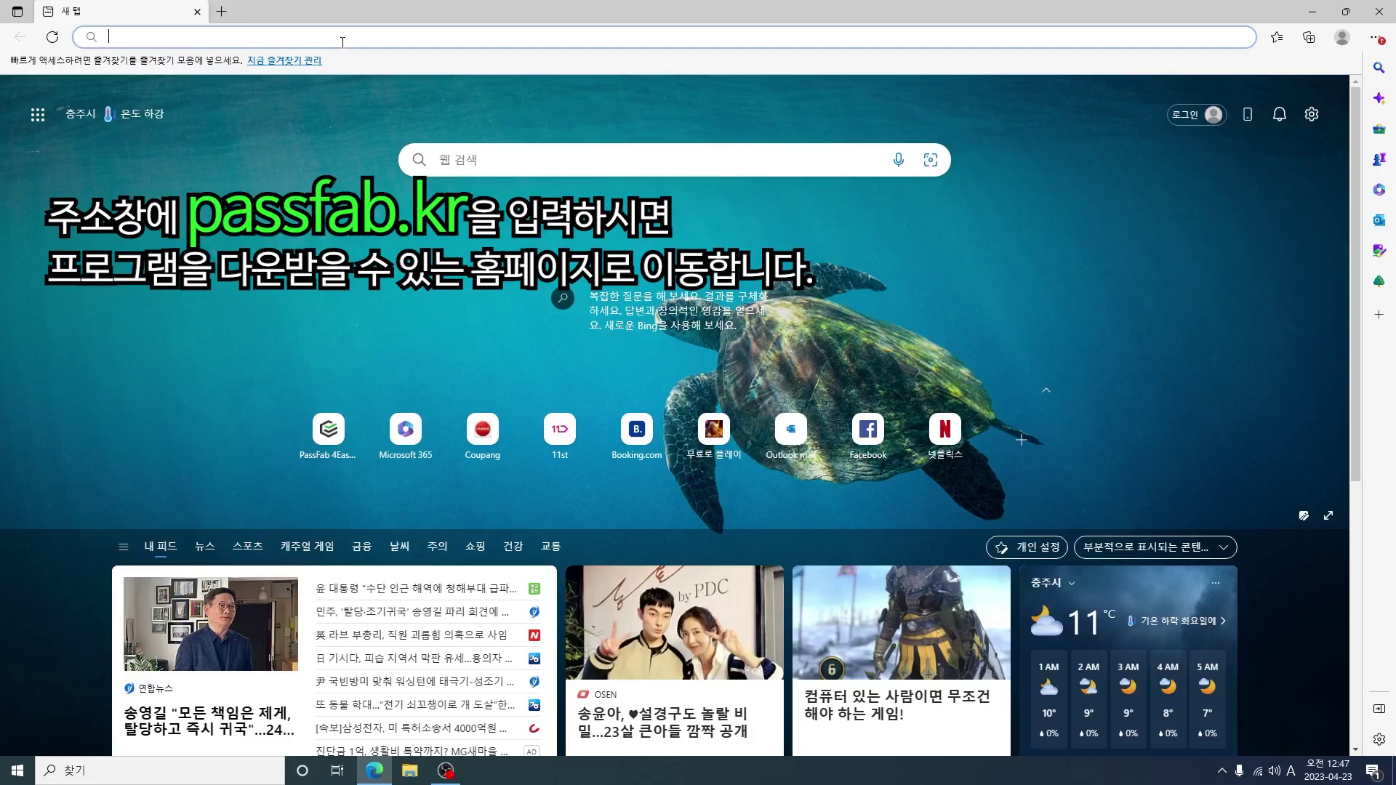
# Go to passfab.kr and reach the PassFab 4EasyPartition purchase page.
pyautogui.write('https://www.passfab.kr/')
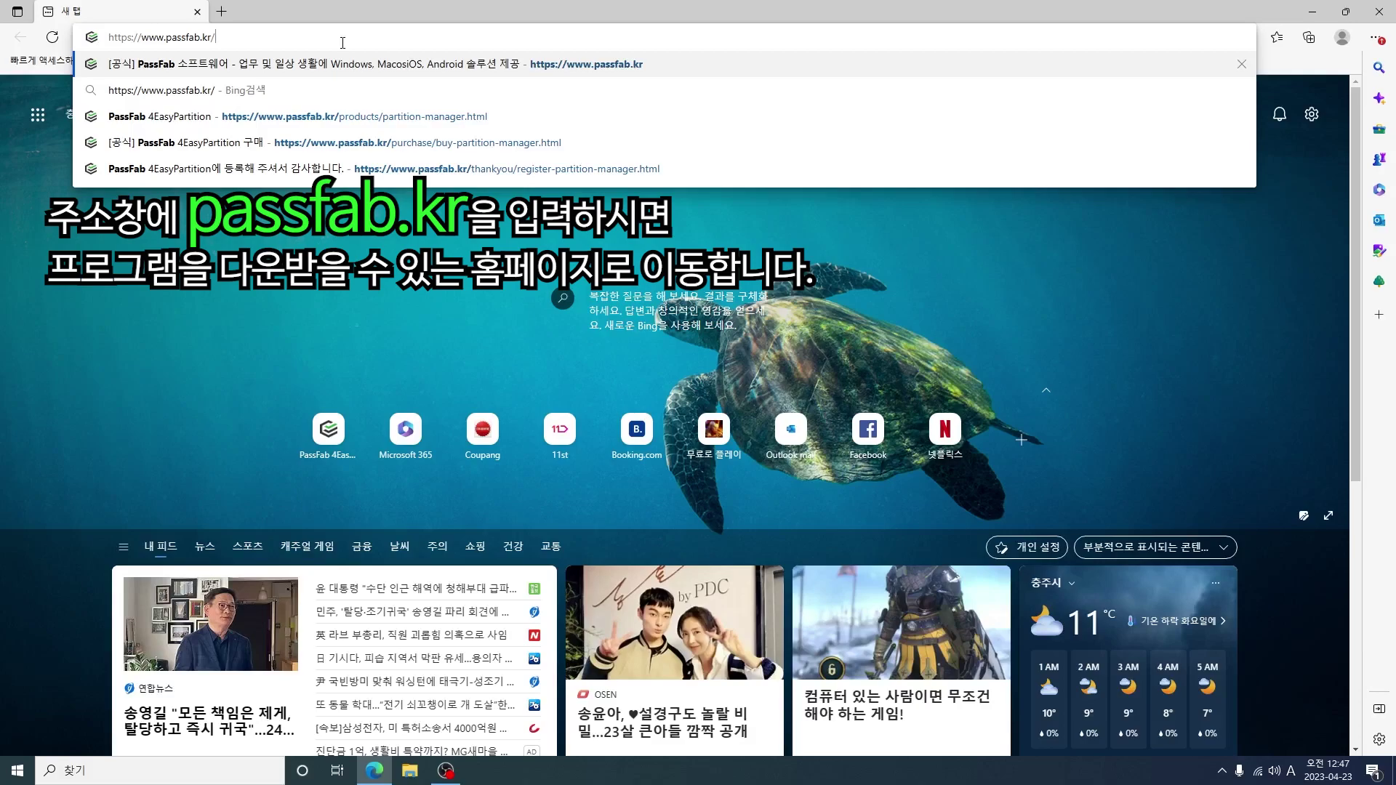
pyautogui.press('Return')
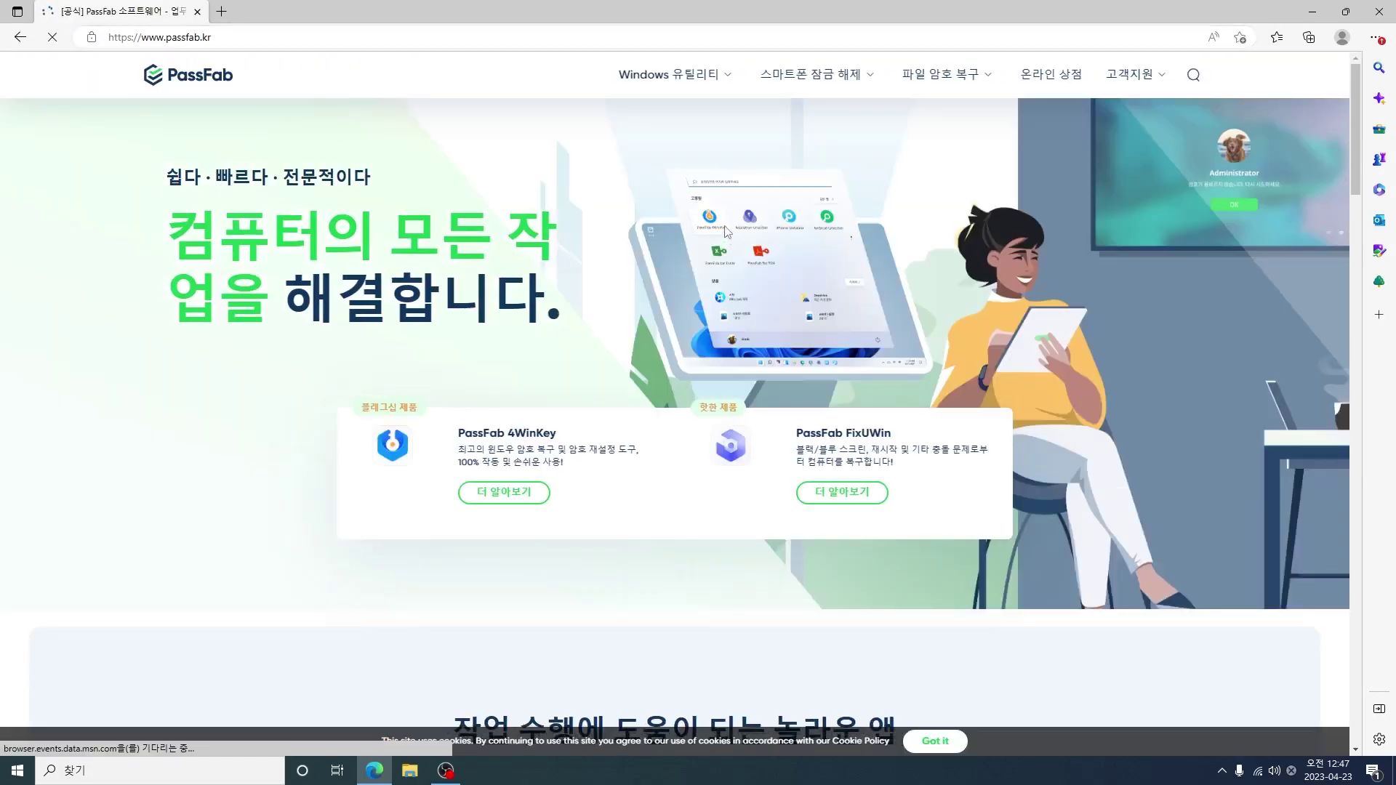
pyautogui.moveTo(680, 85)
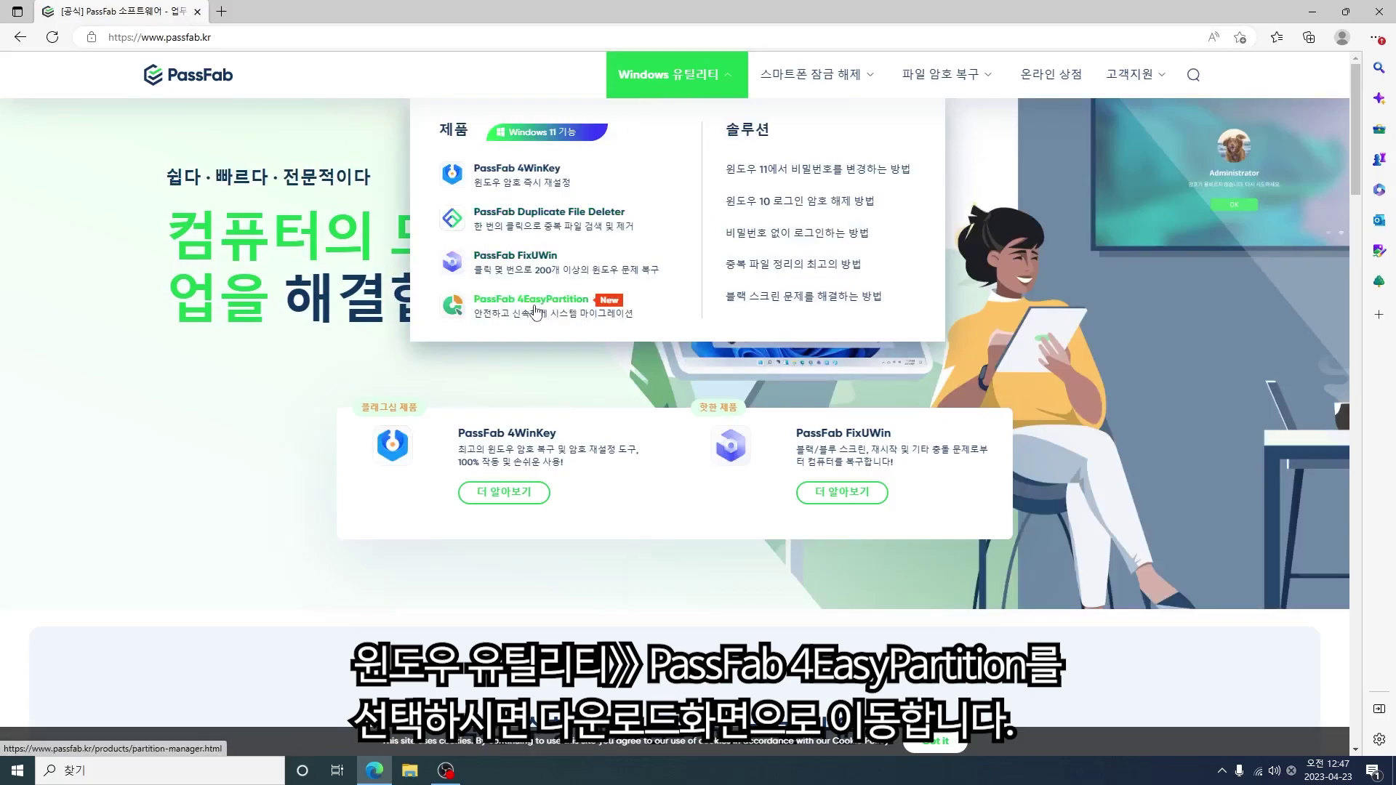
pyautogui.click(535, 312)
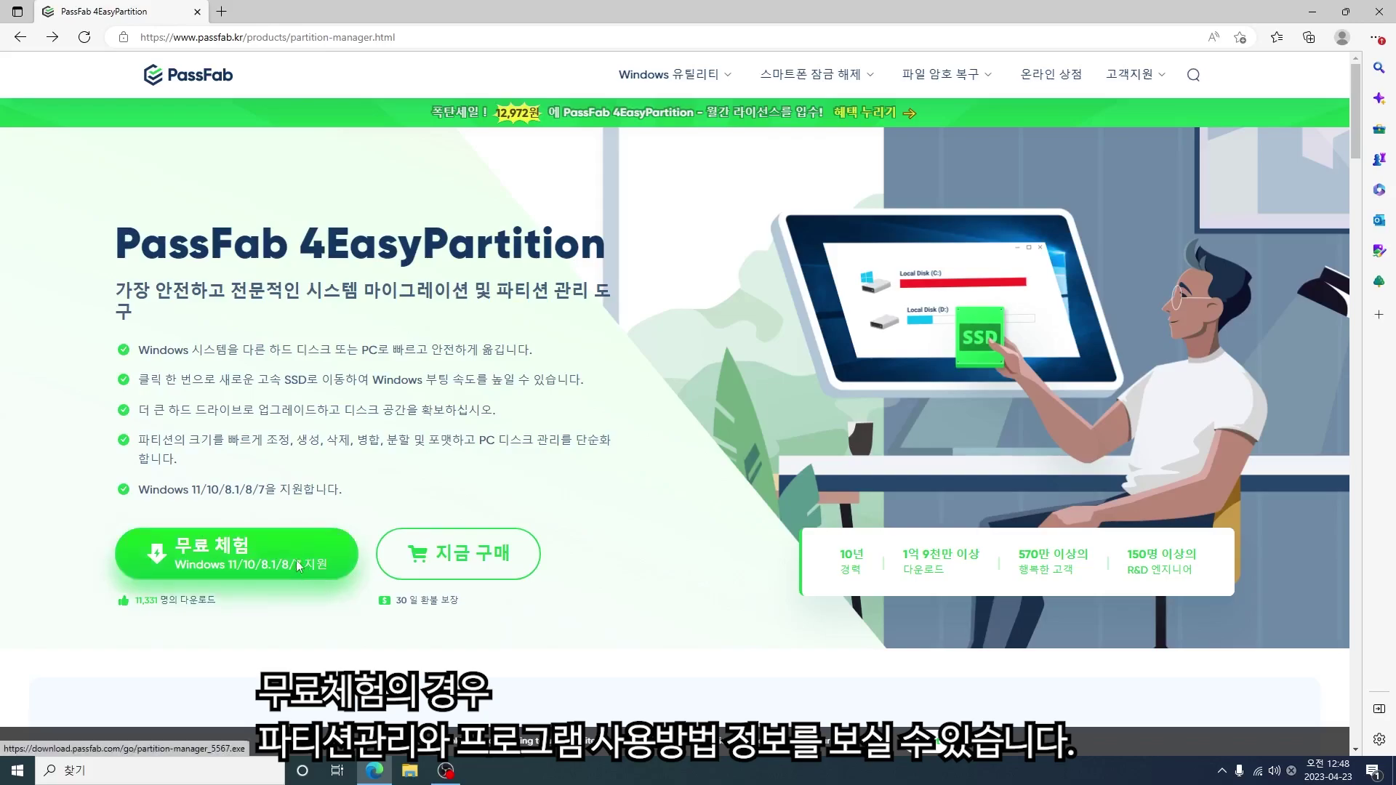
pyautogui.click(441, 562)
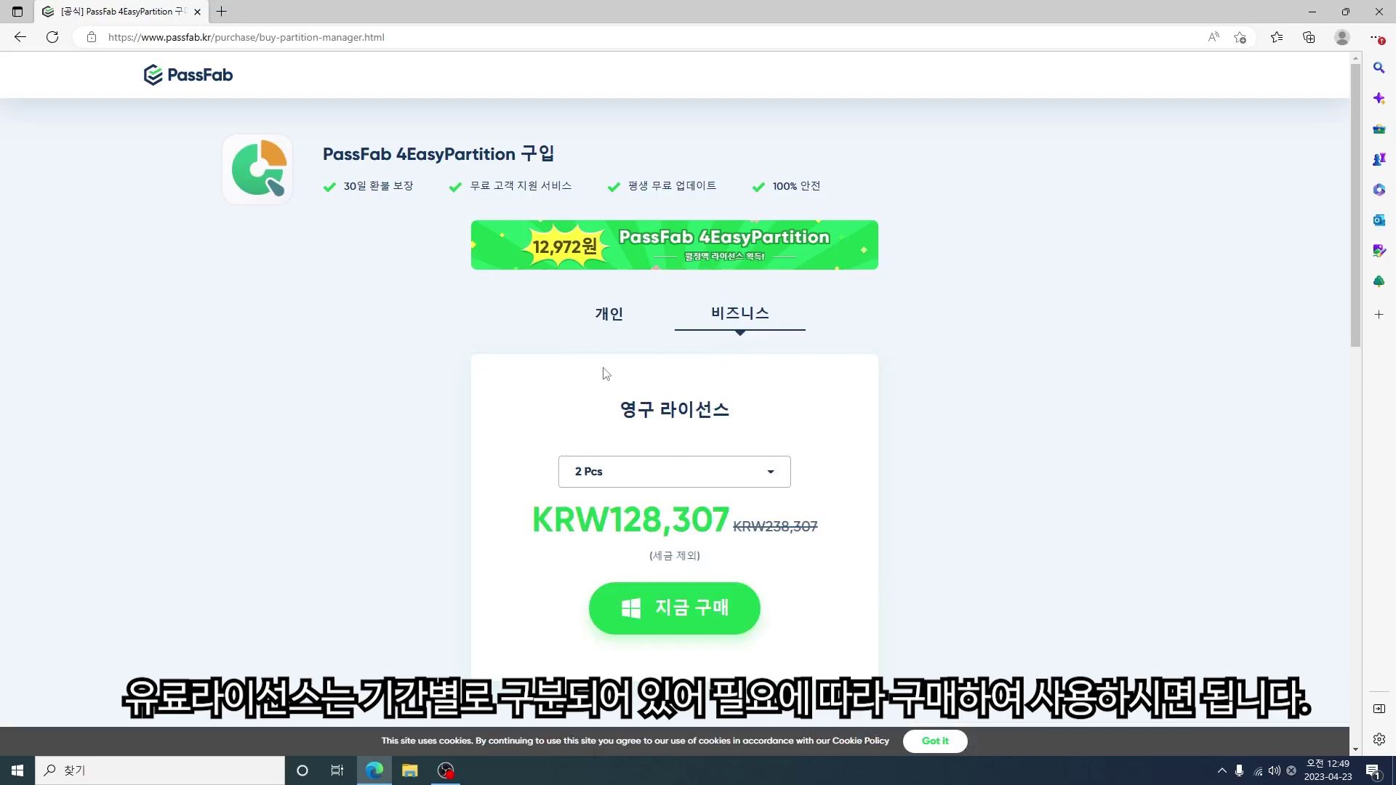
# Choose the business 2-PC lifetime licence and add it to the cart.
pyautogui.click(612, 331)
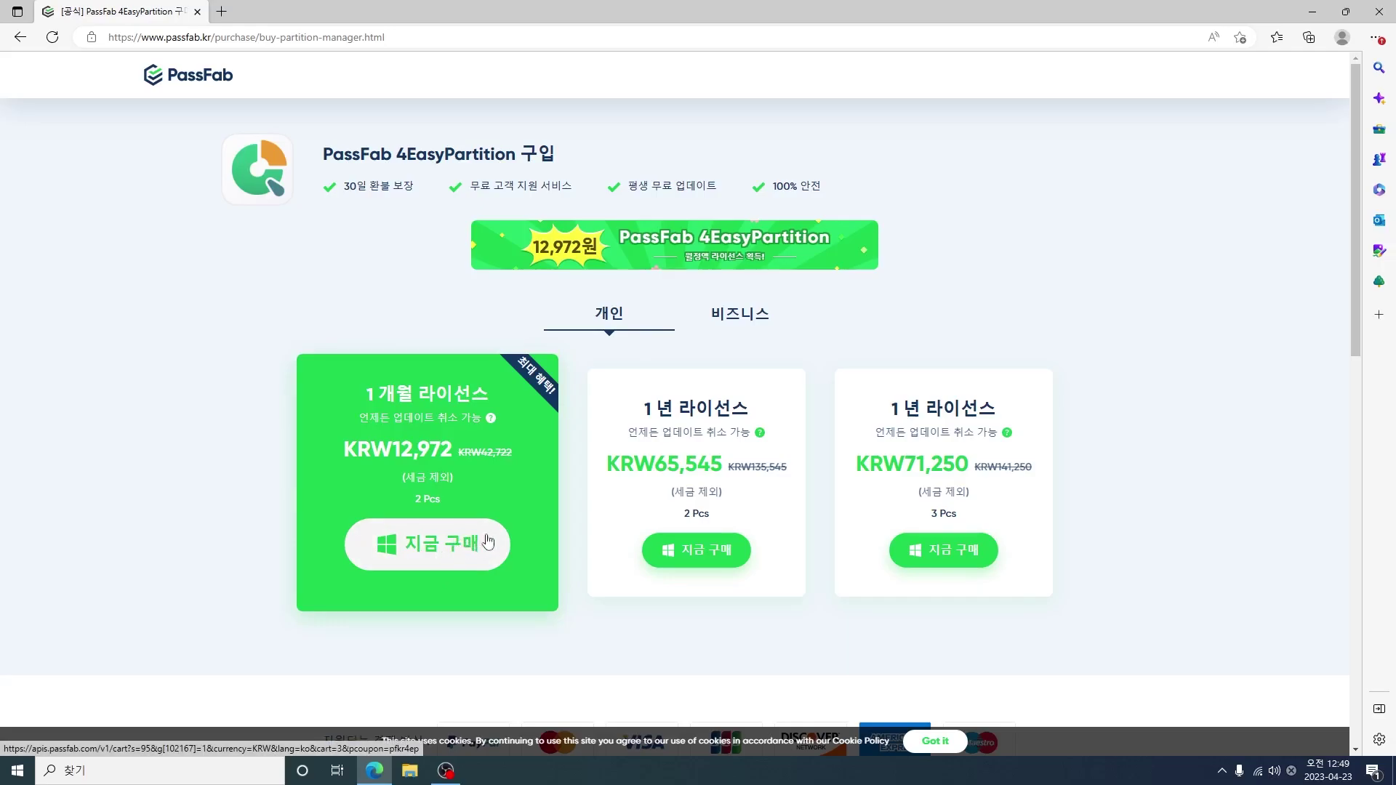
pyautogui.click(738, 318)
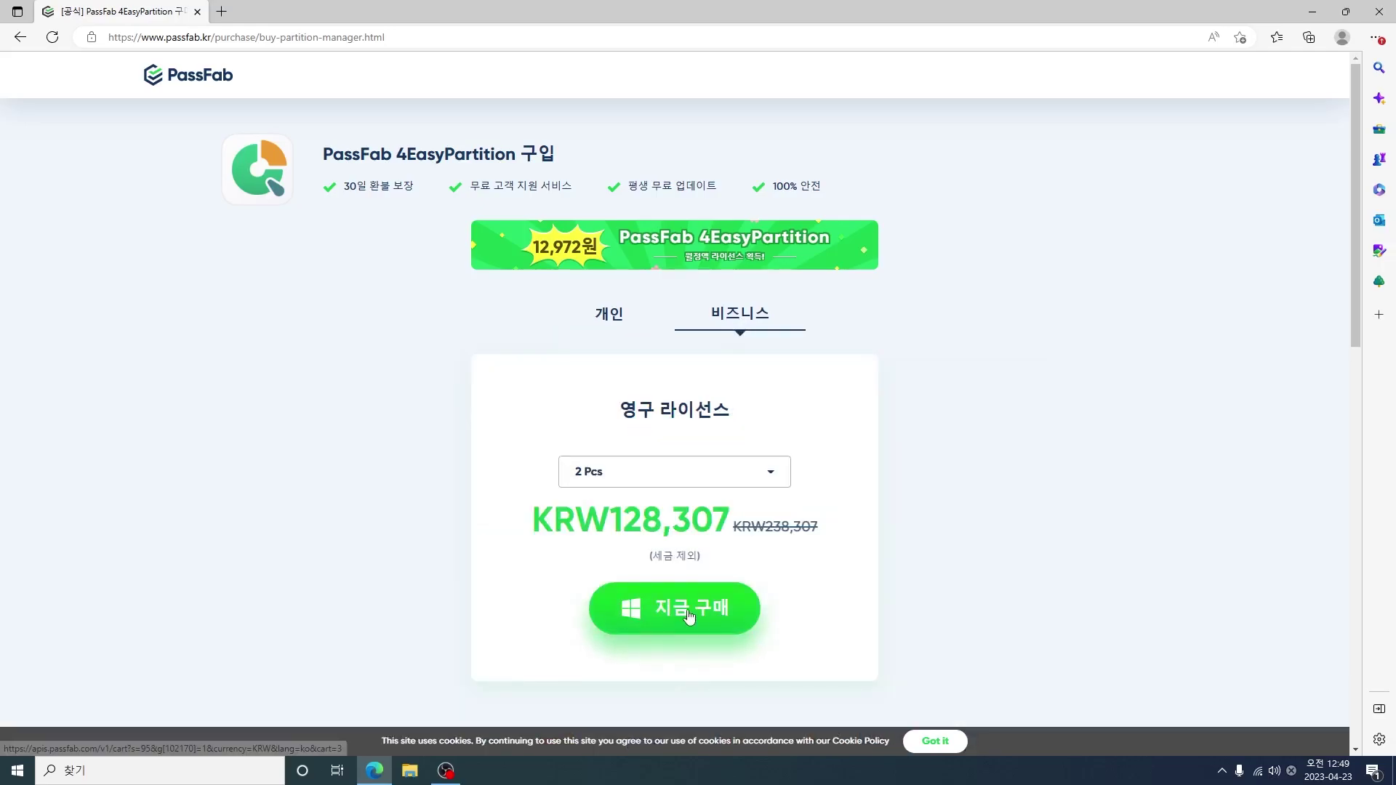
pyautogui.moveTo(623, 520); pyautogui.dragTo(712, 520)
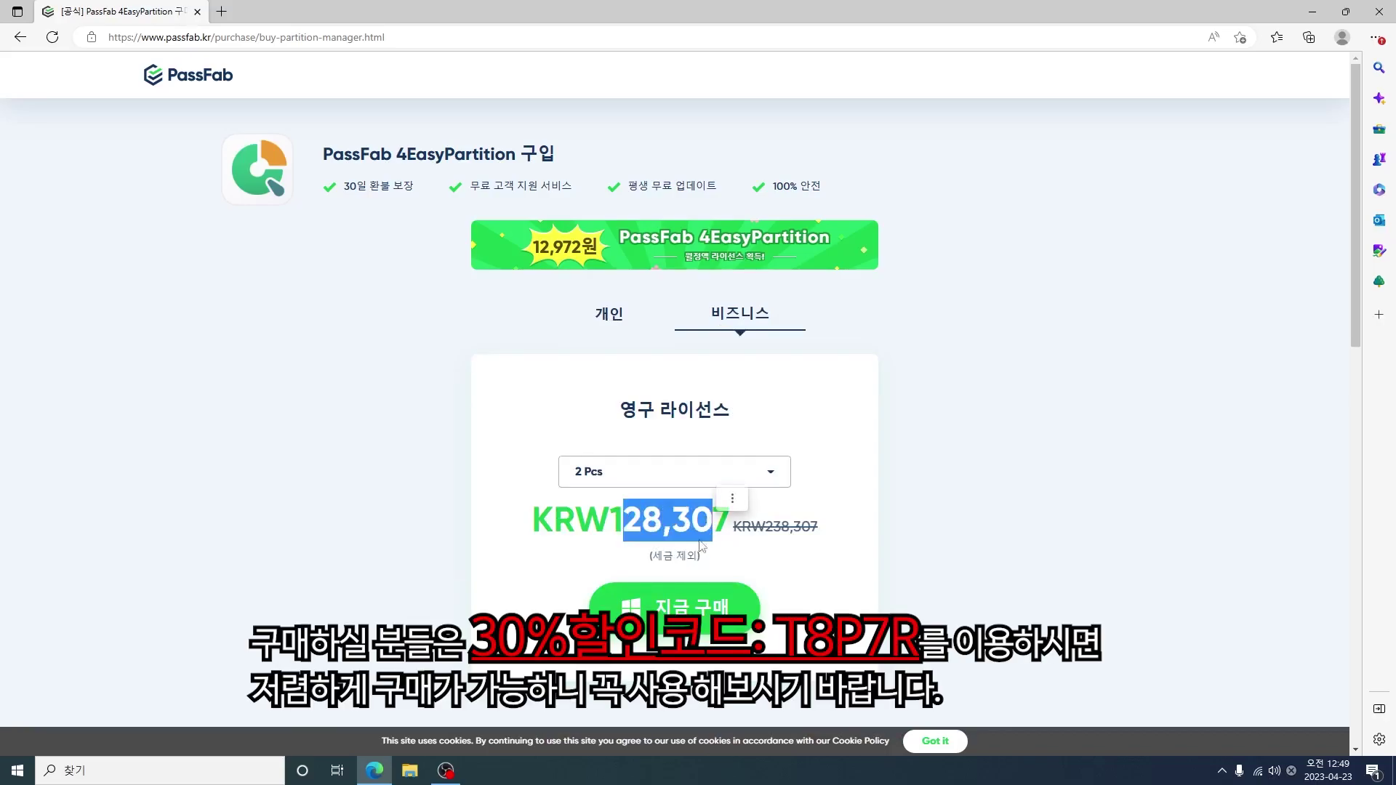
pyautogui.click(727, 626)
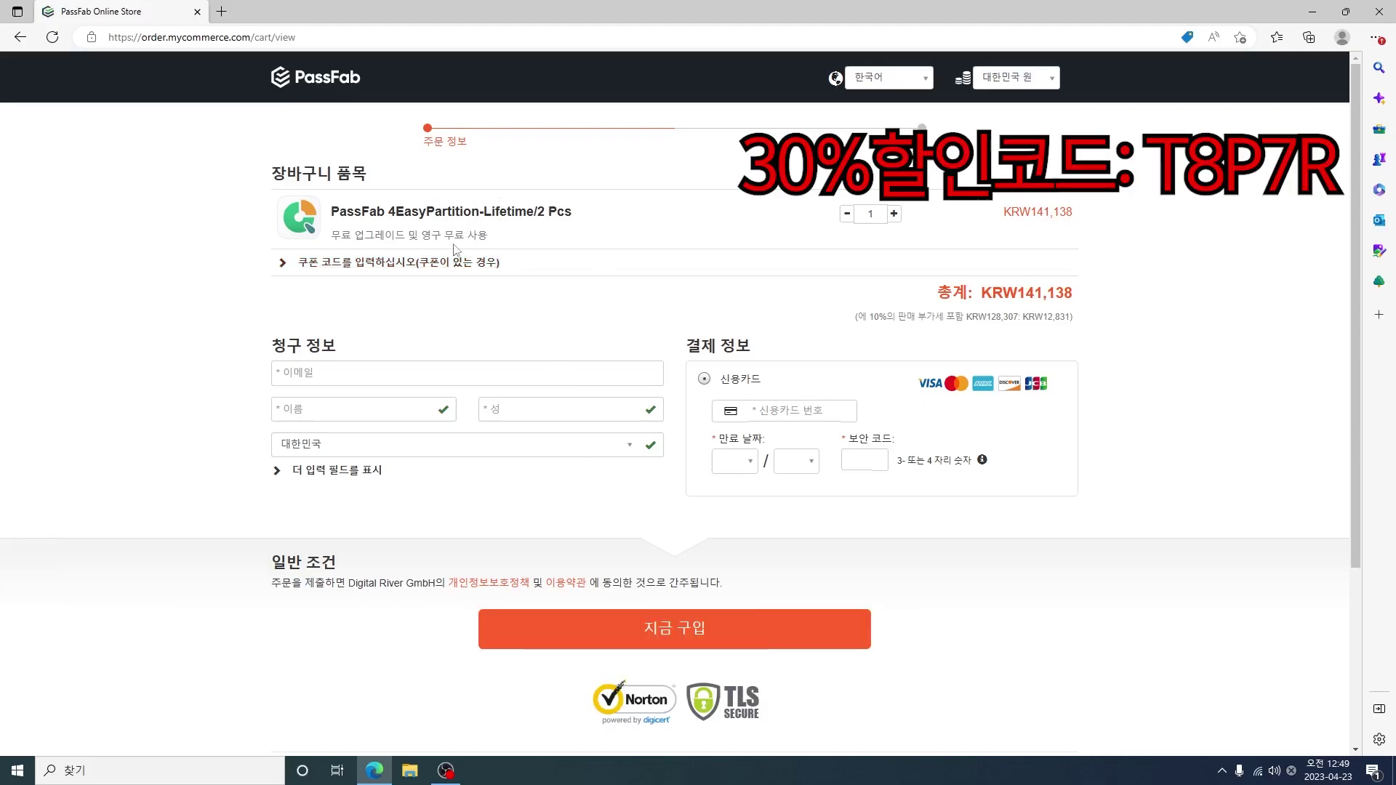
# Enter the saved 30% coupon code and apply it, reducing the total to KRW98,796.
pyautogui.click(423, 263)
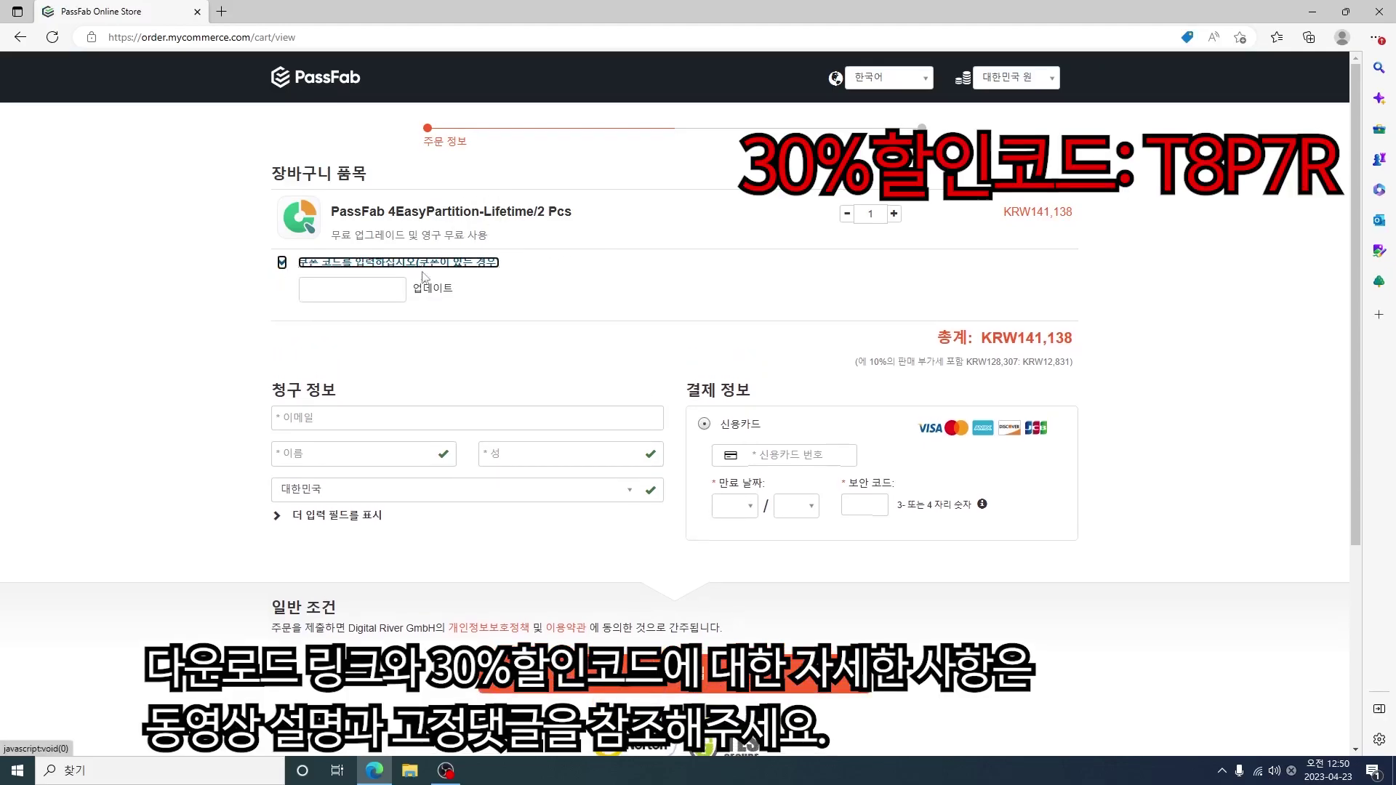
pyautogui.click(386, 292)
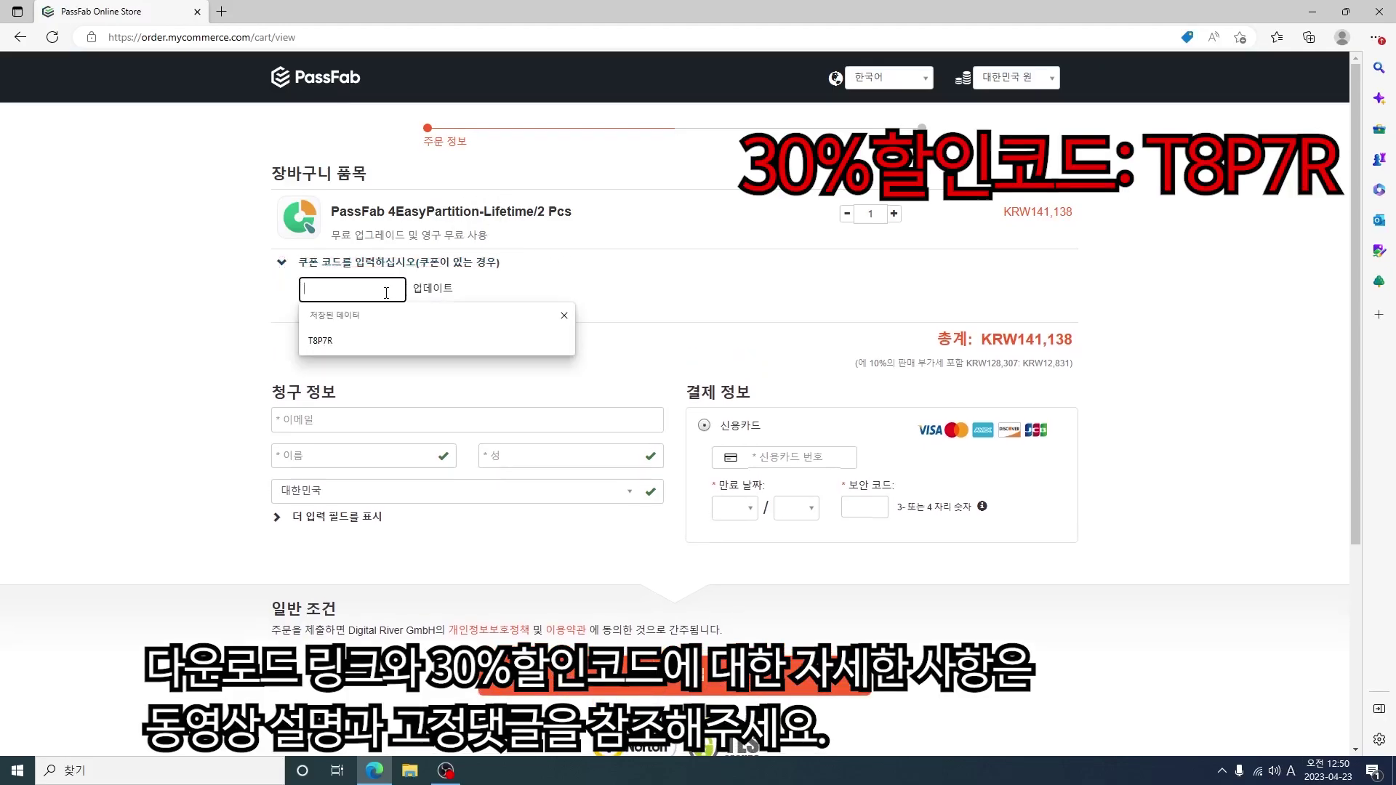
pyautogui.click(359, 347)
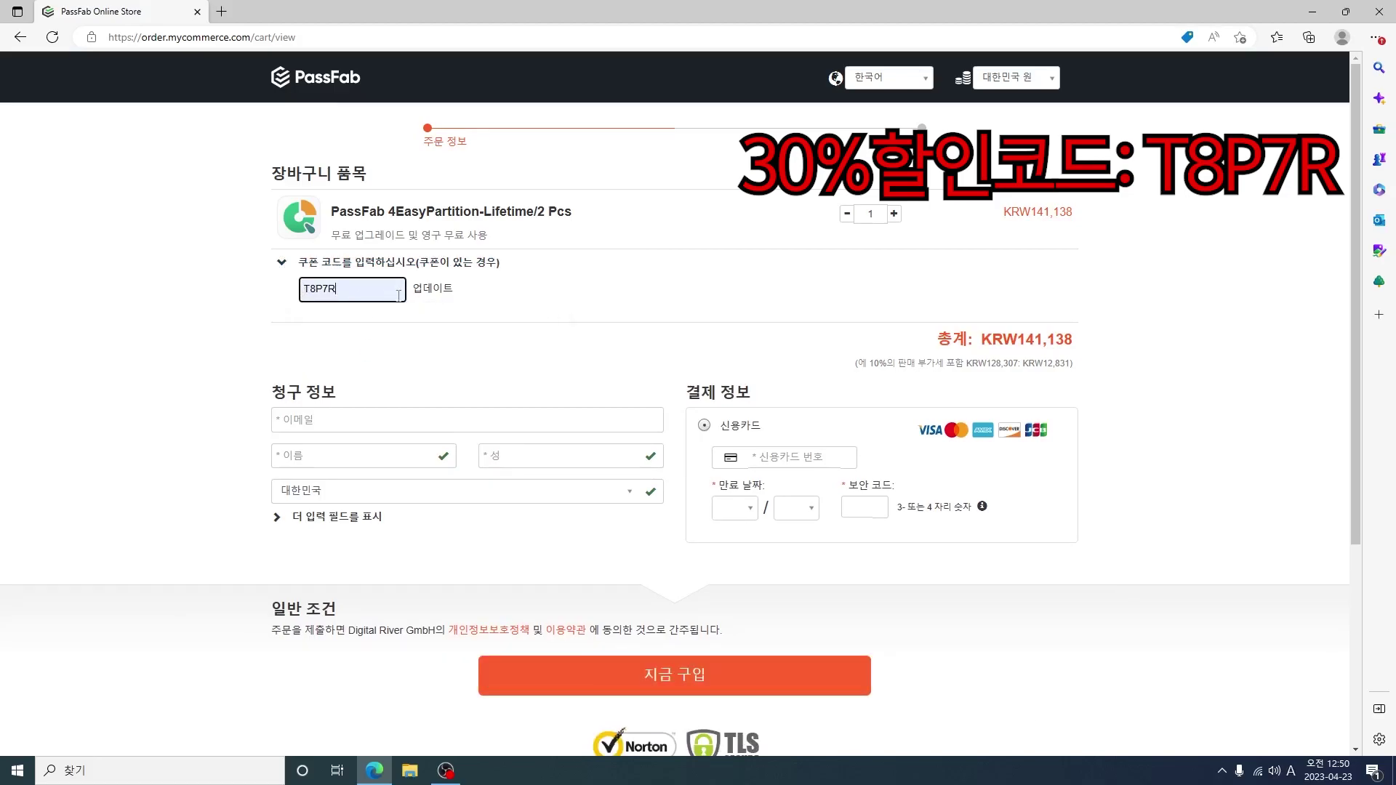
pyautogui.click(432, 288)
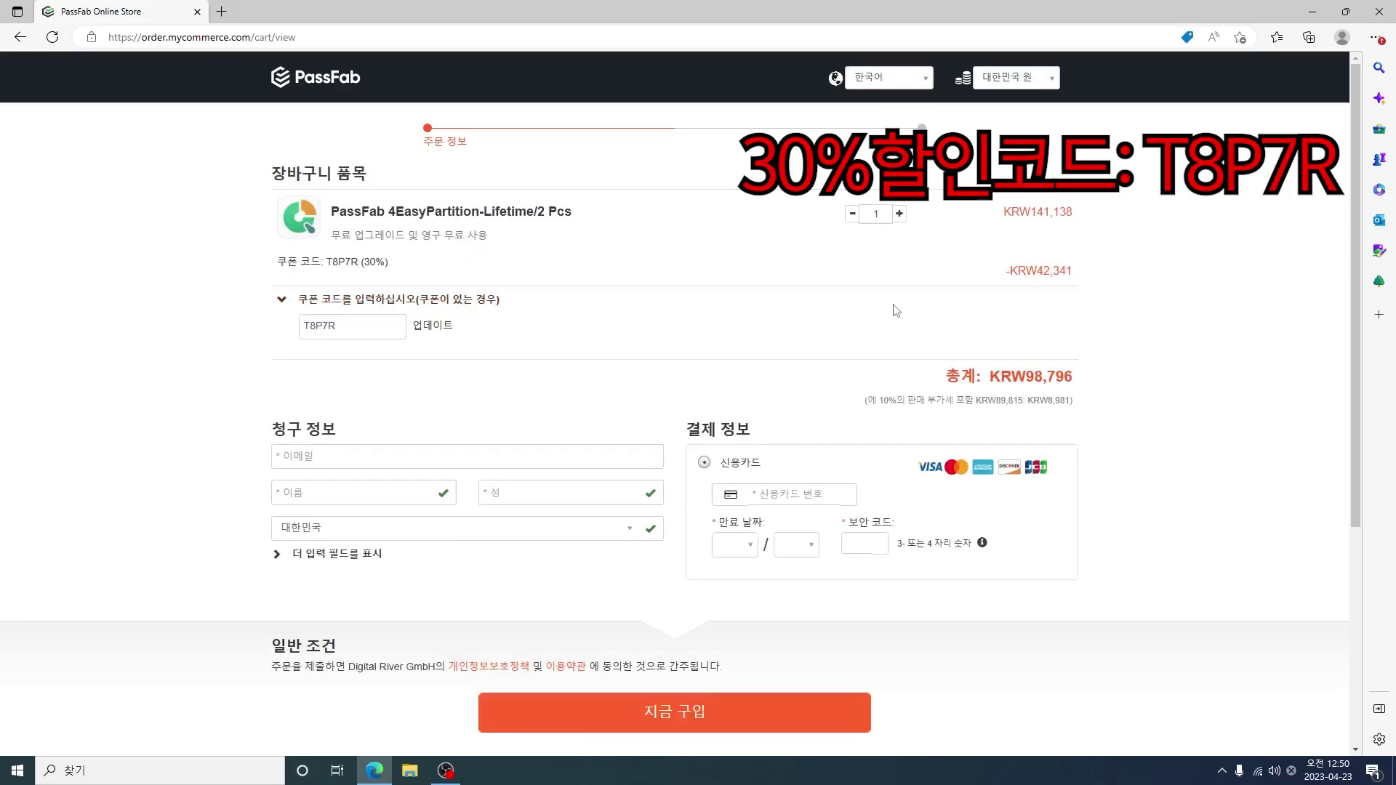
pyautogui.moveTo(1026, 376); pyautogui.dragTo(1097, 360)
pyautogui.click(1097, 355)
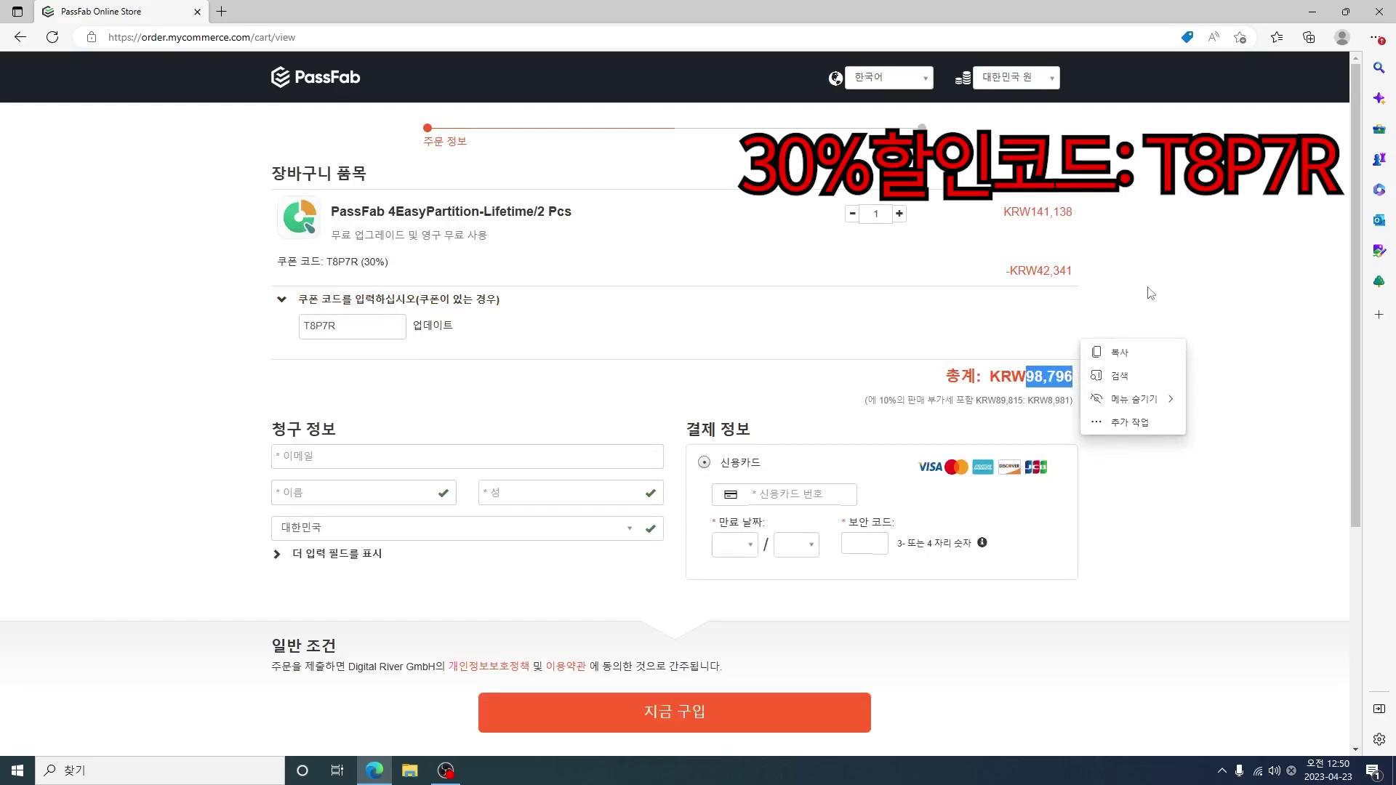
pyautogui.click(1147, 293)
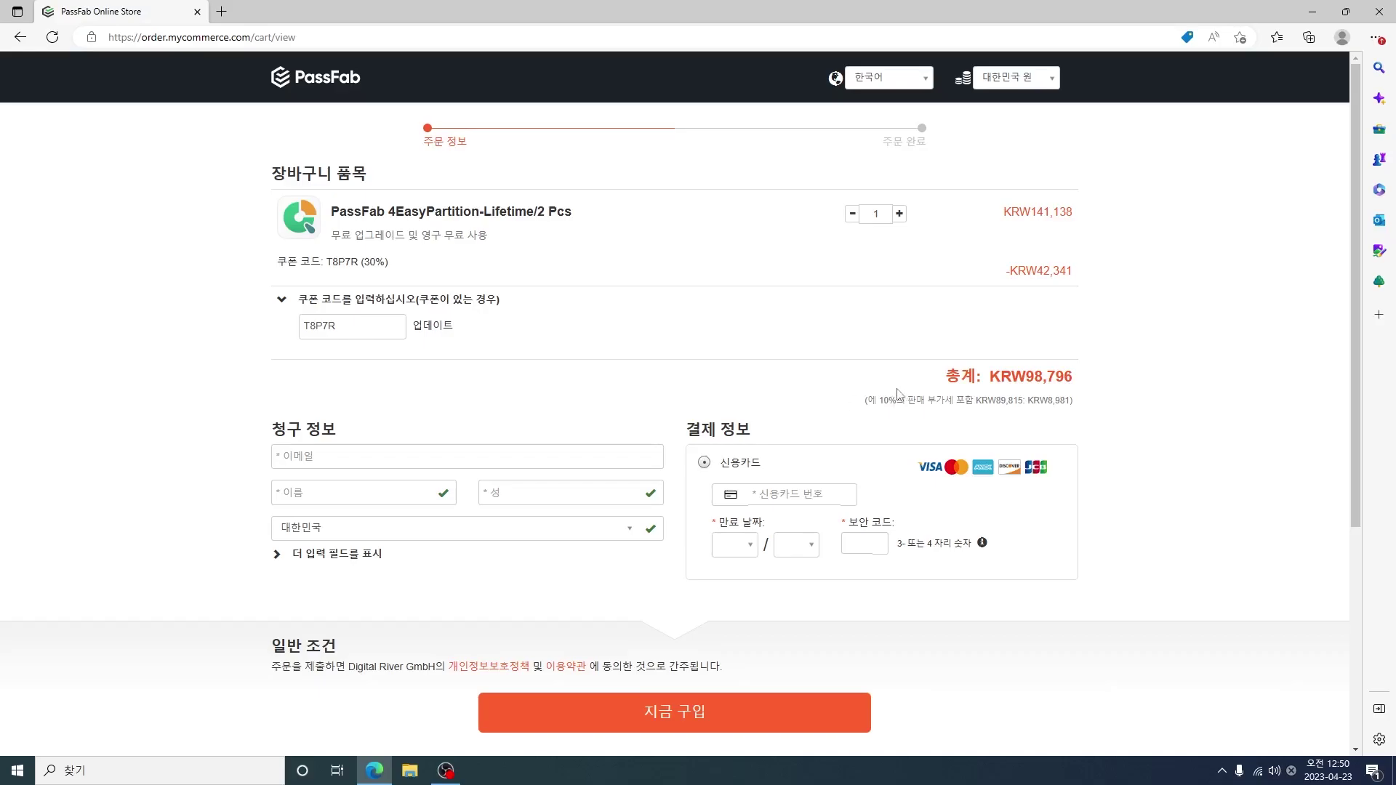
pyautogui.scroll(-2, 660, 593)
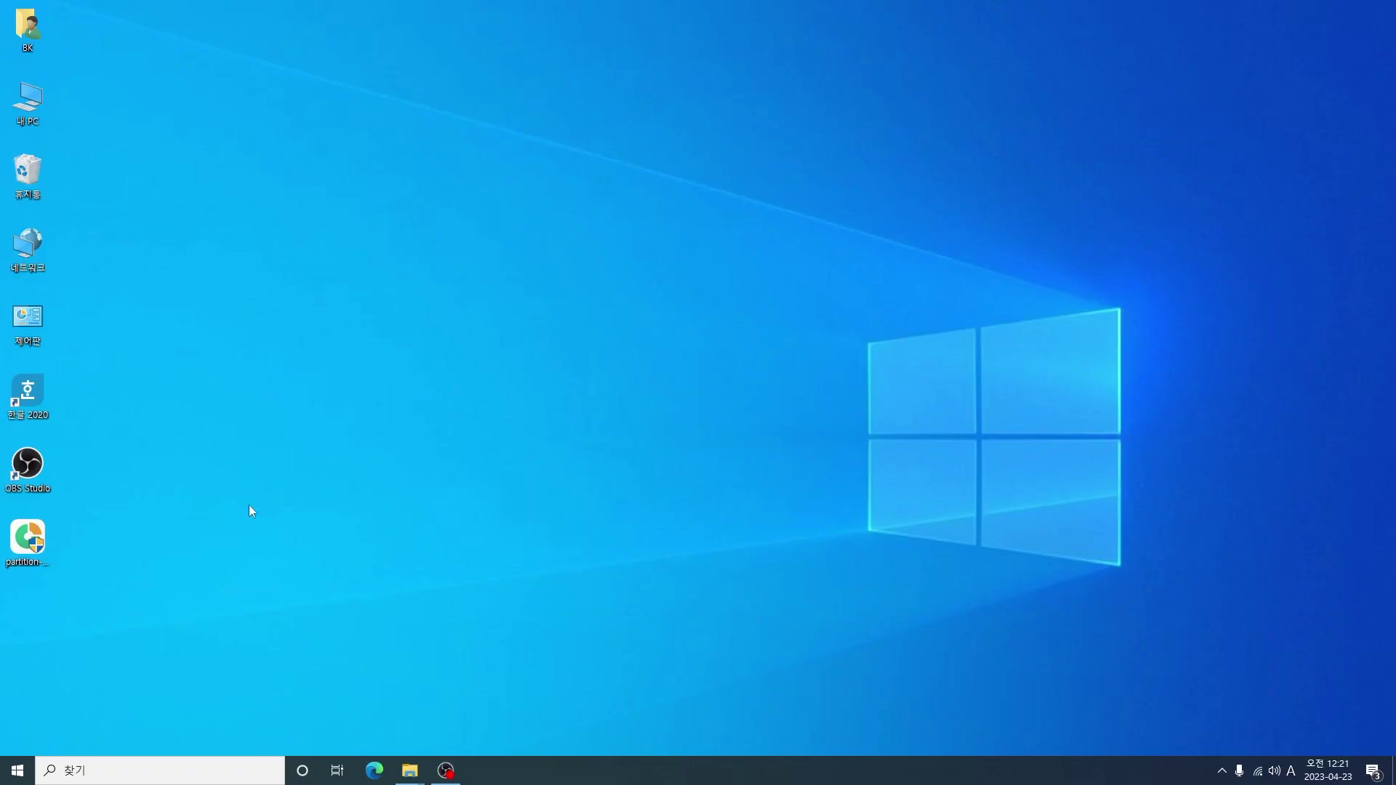
# Run the downloaded 4EasyPartition installer and install it, adding a desktop shortcut.
pyautogui.click(28, 538)
pyautogui.doubleClick(33, 550)
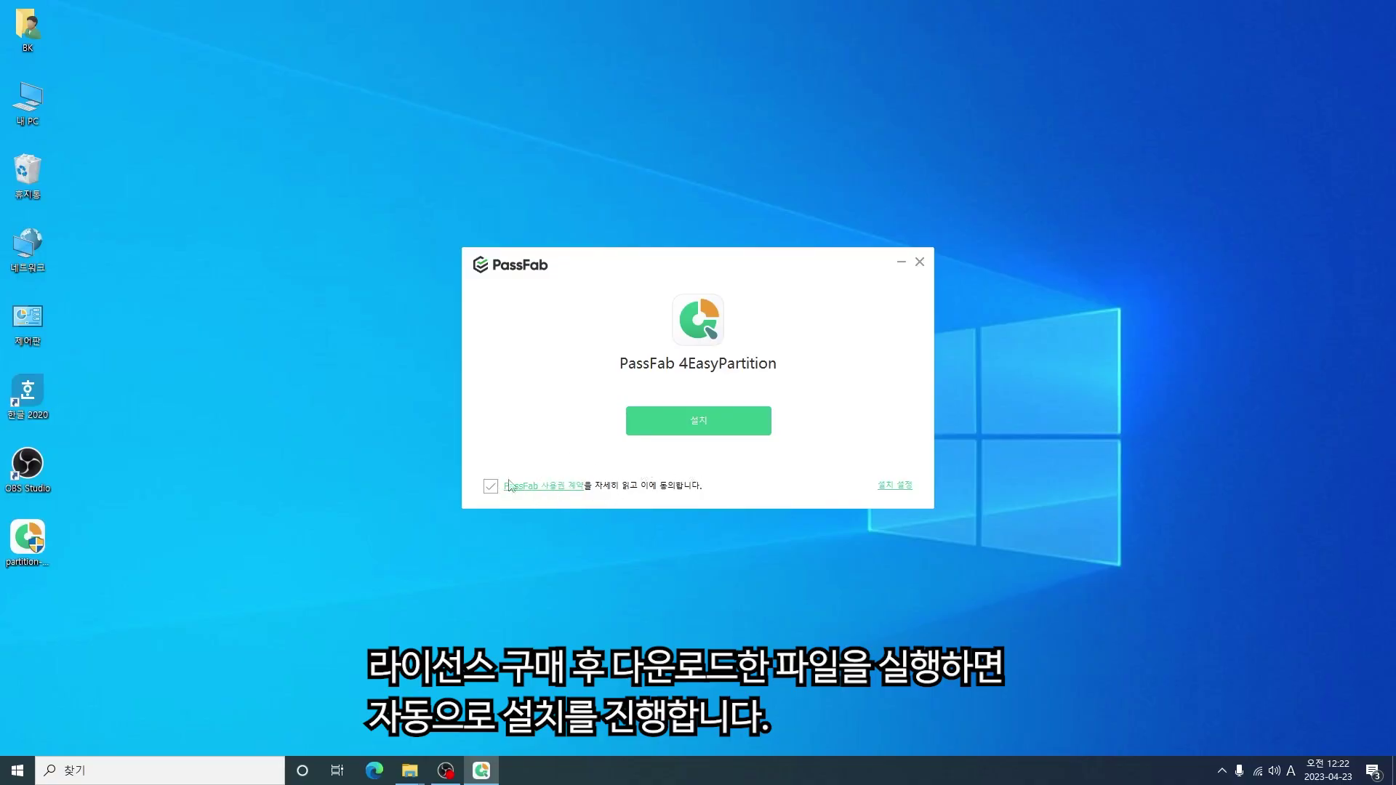
pyautogui.click(697, 429)
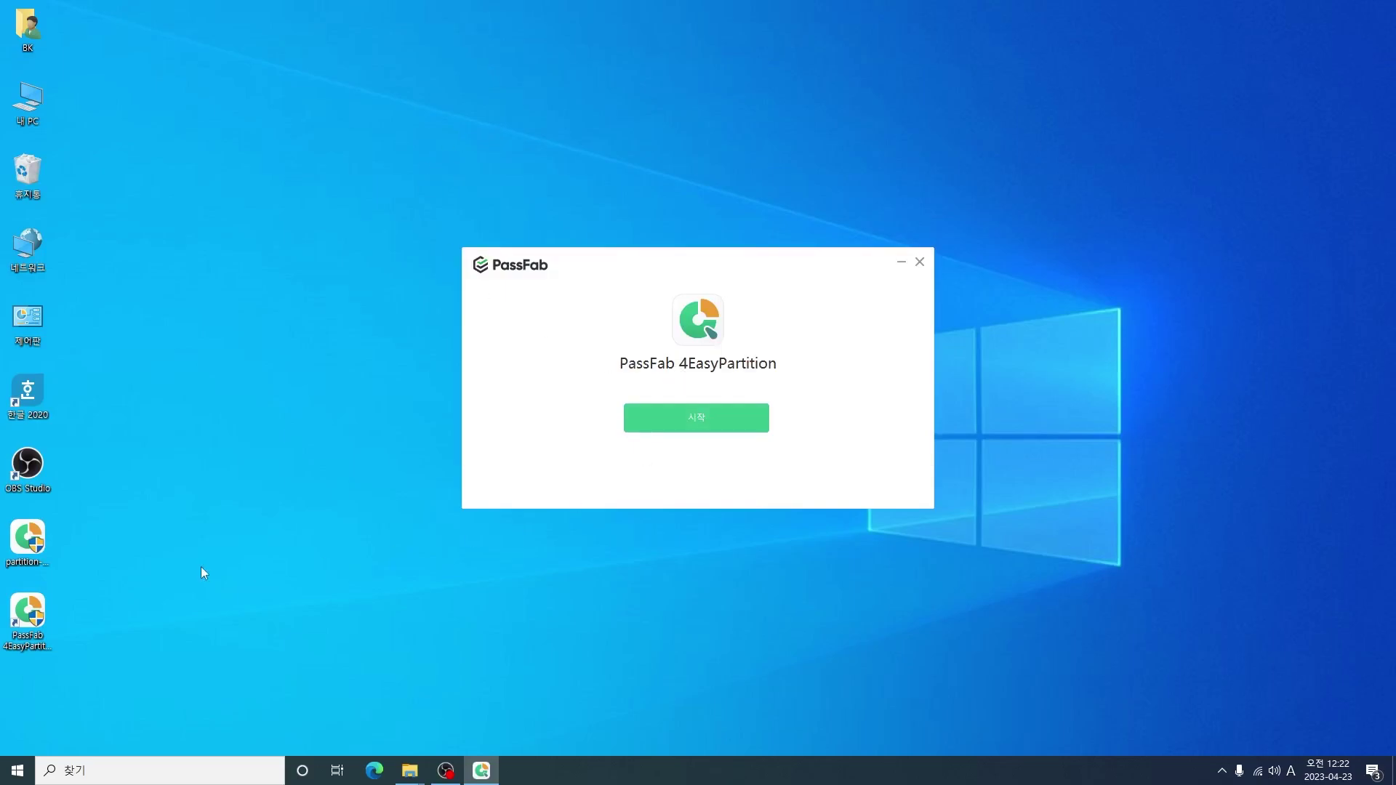
pyautogui.click(33, 618)
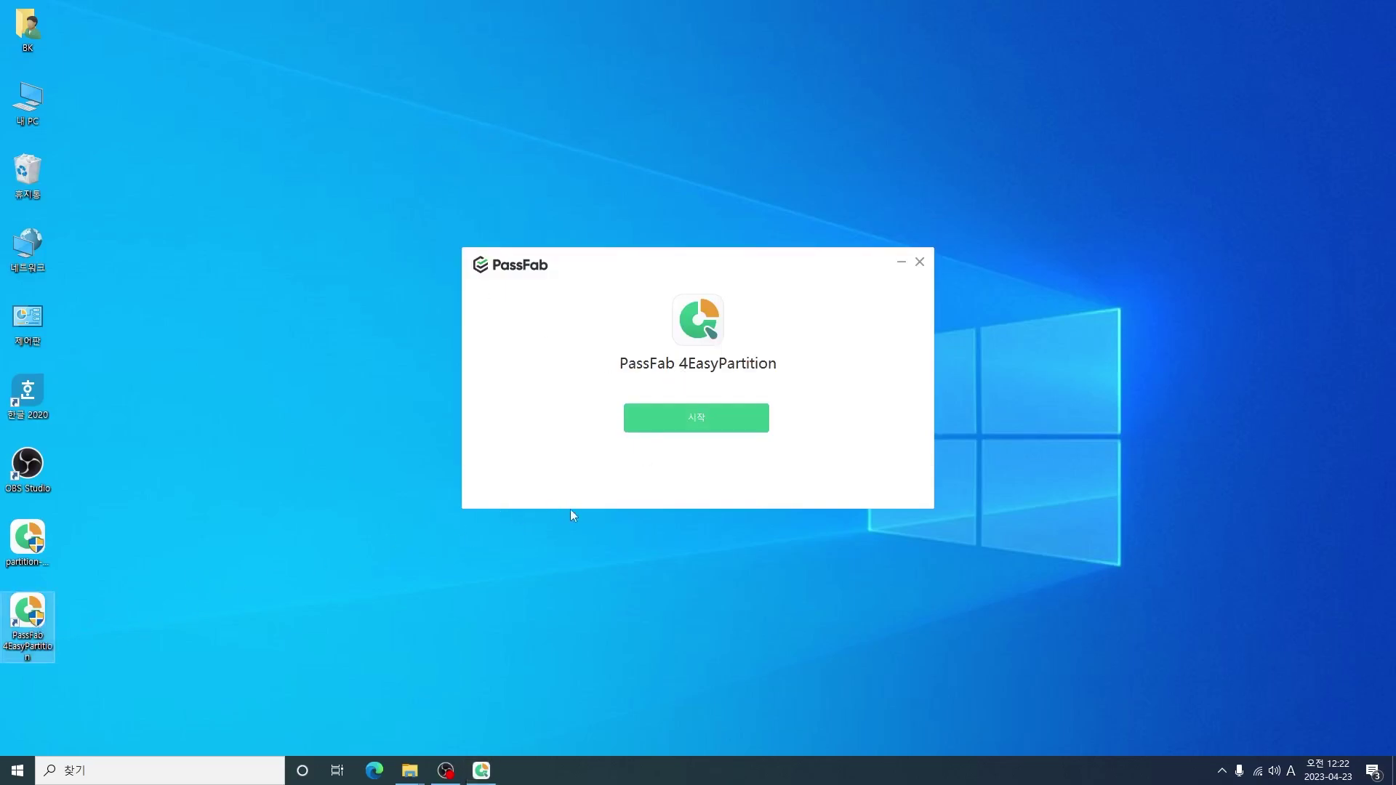
# Launch 4EasyPartition, begin OS migration, and pick the 223.6 GB Disk 1 as target.
pyautogui.click(694, 427)
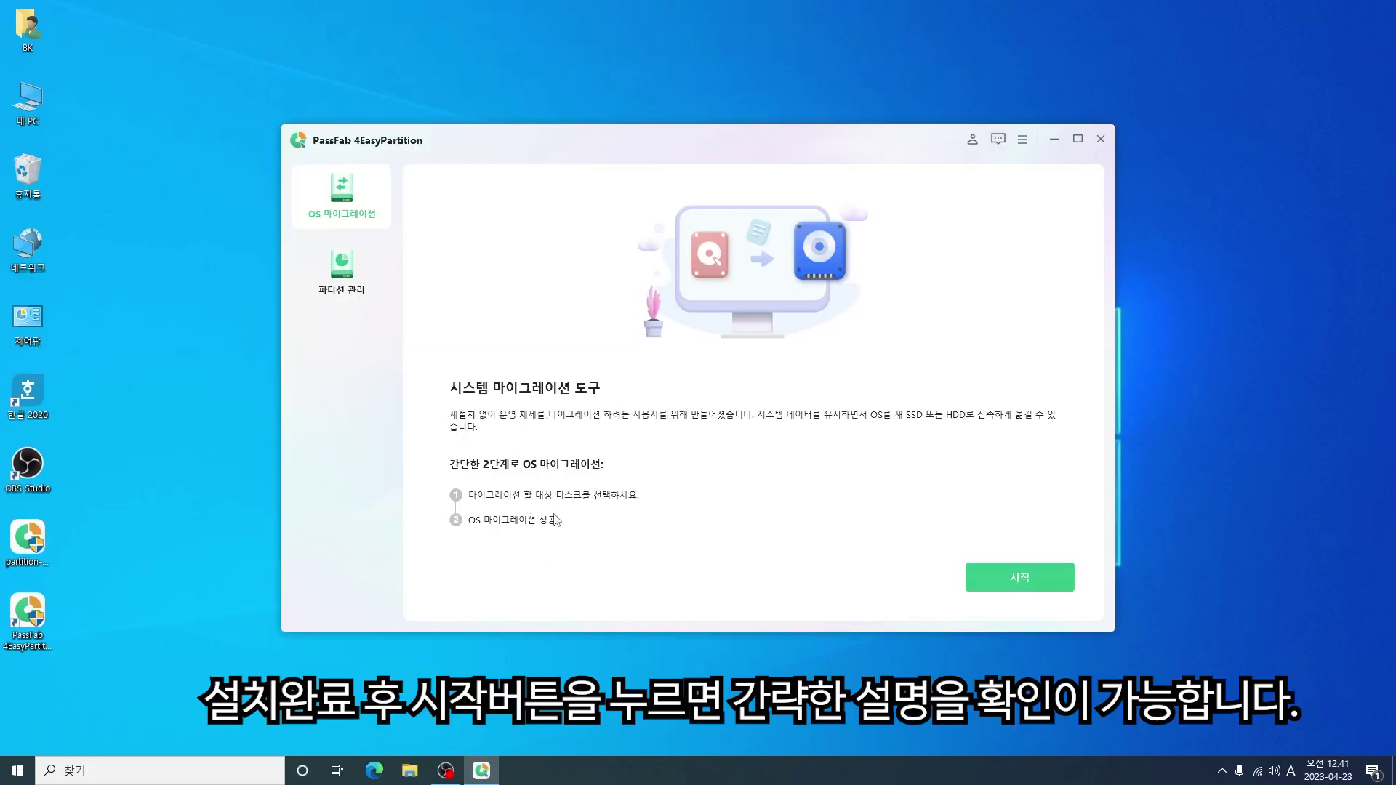
pyautogui.click(1035, 595)
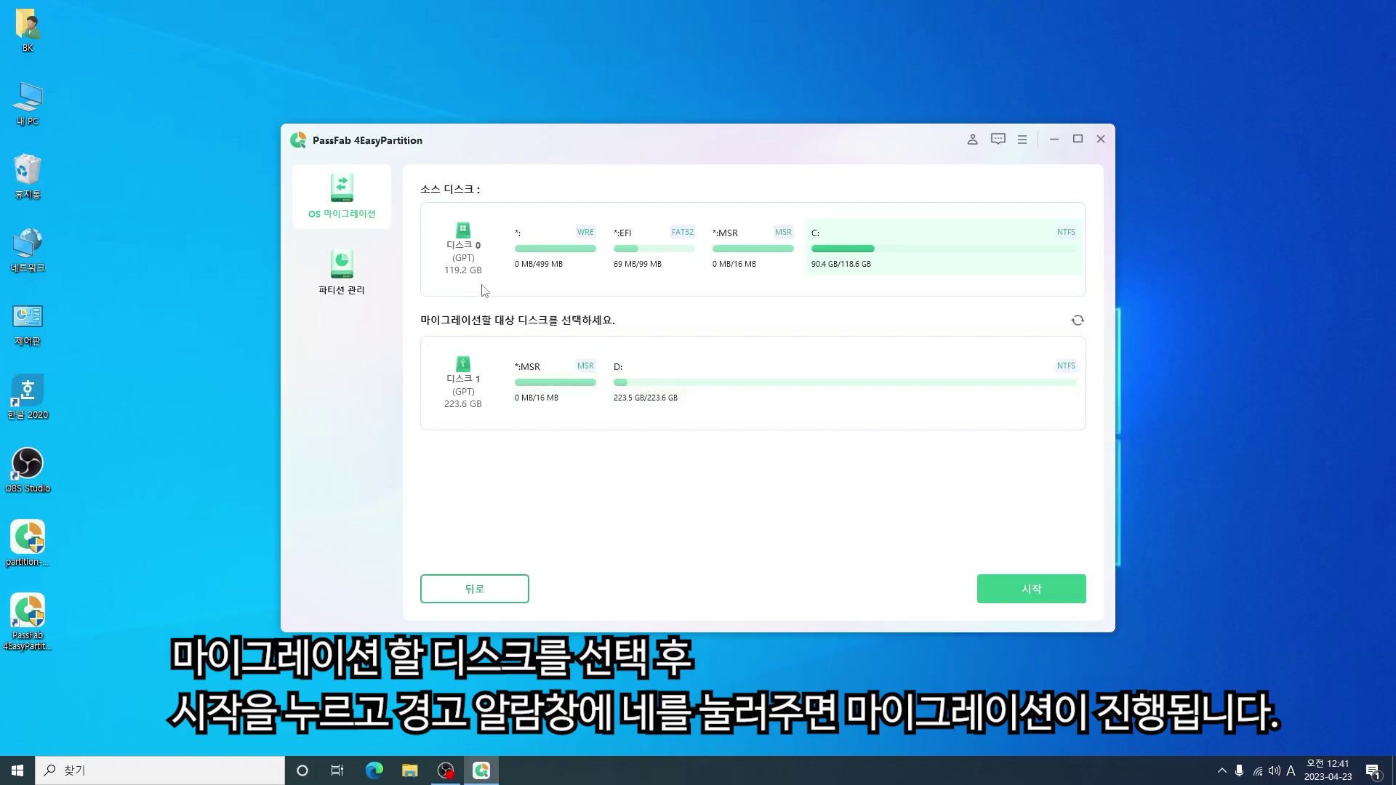
pyautogui.click(493, 386)
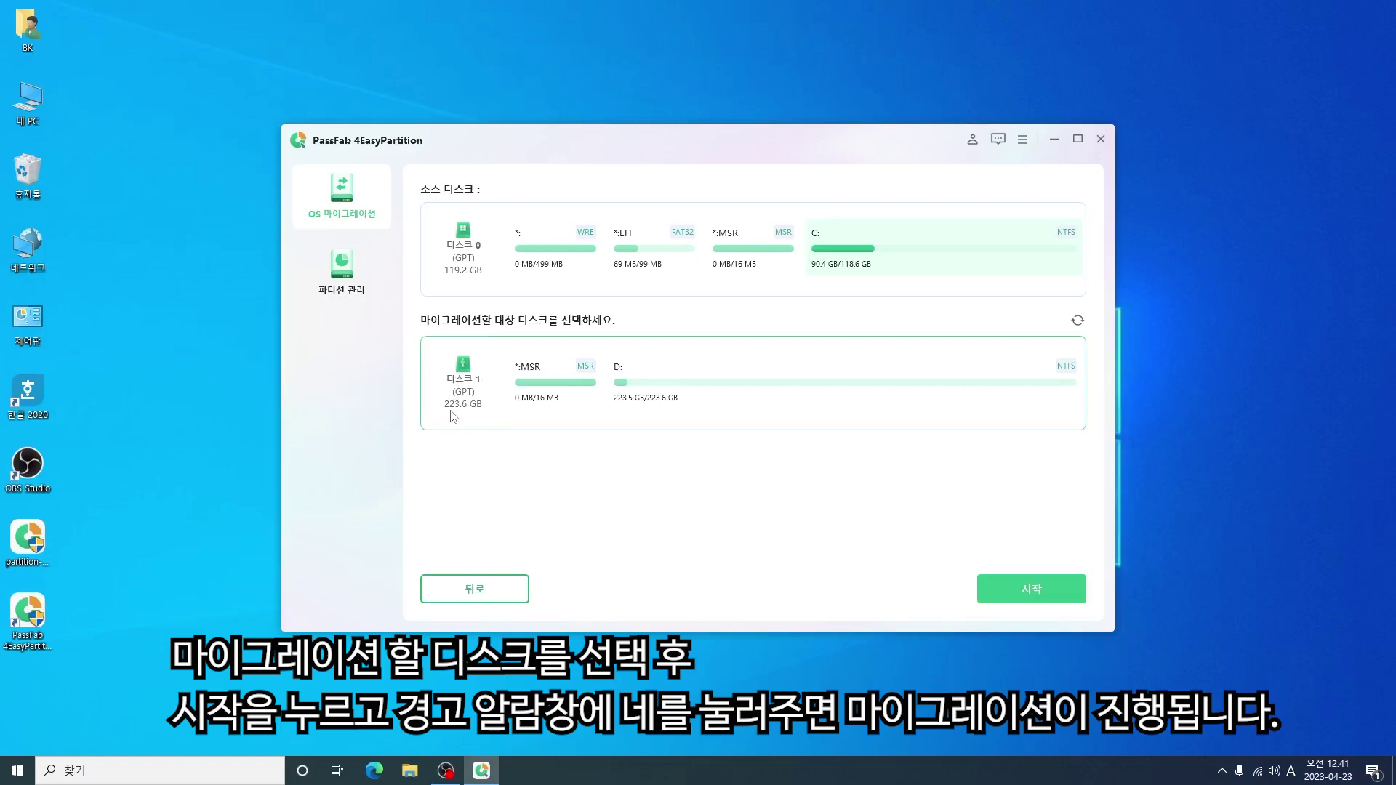
pyautogui.click(655, 414)
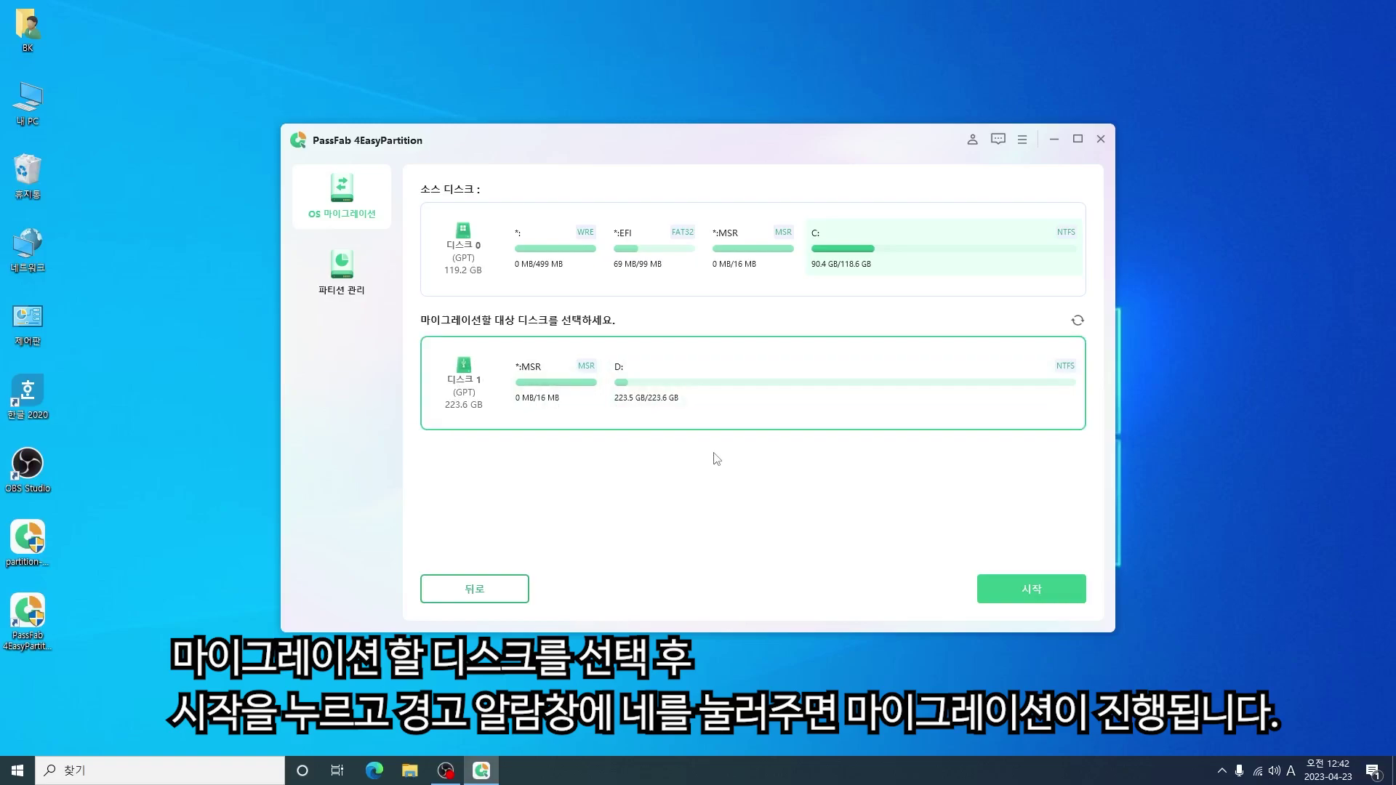
pyautogui.click(1026, 597)
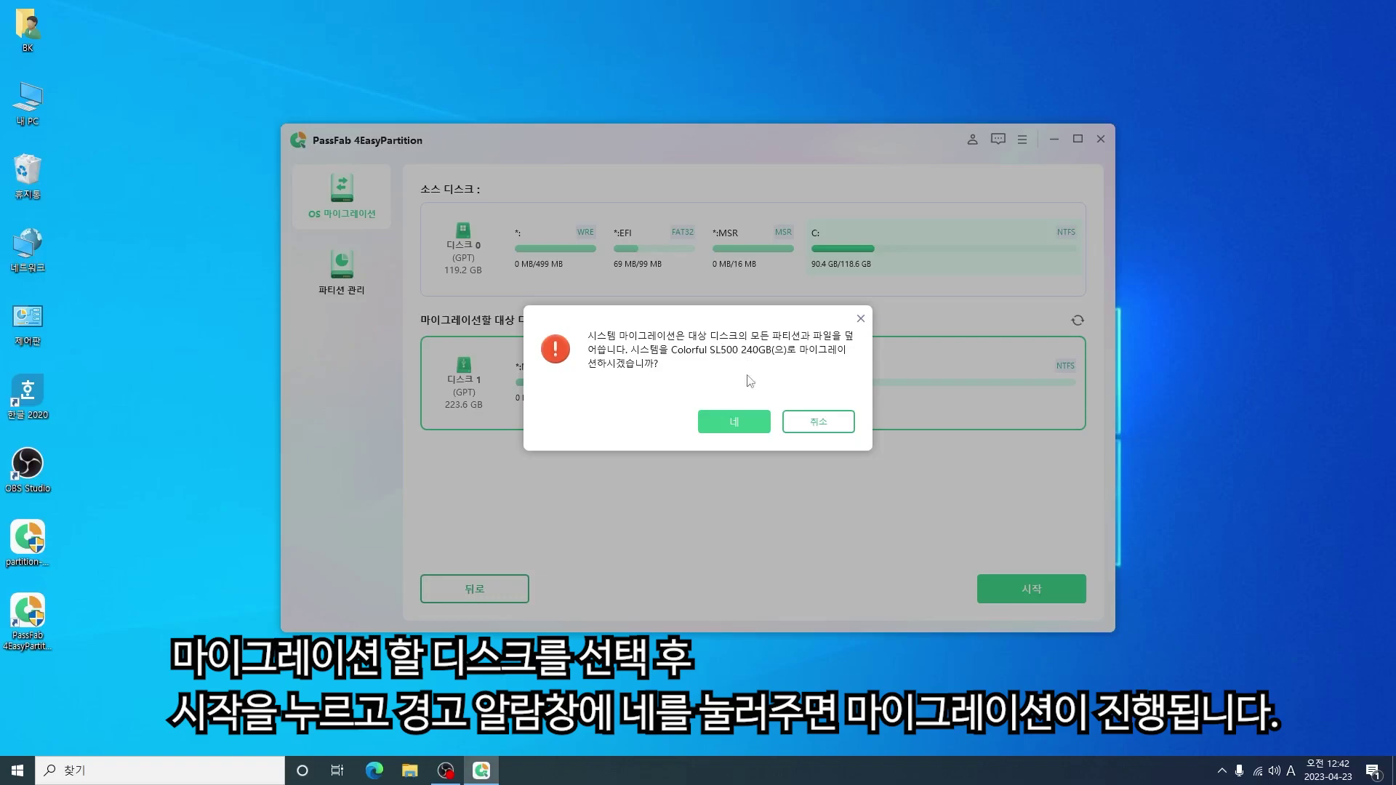
# Accept wiping Disk 1 and run the system copy onto it.
pyautogui.click(733, 426)
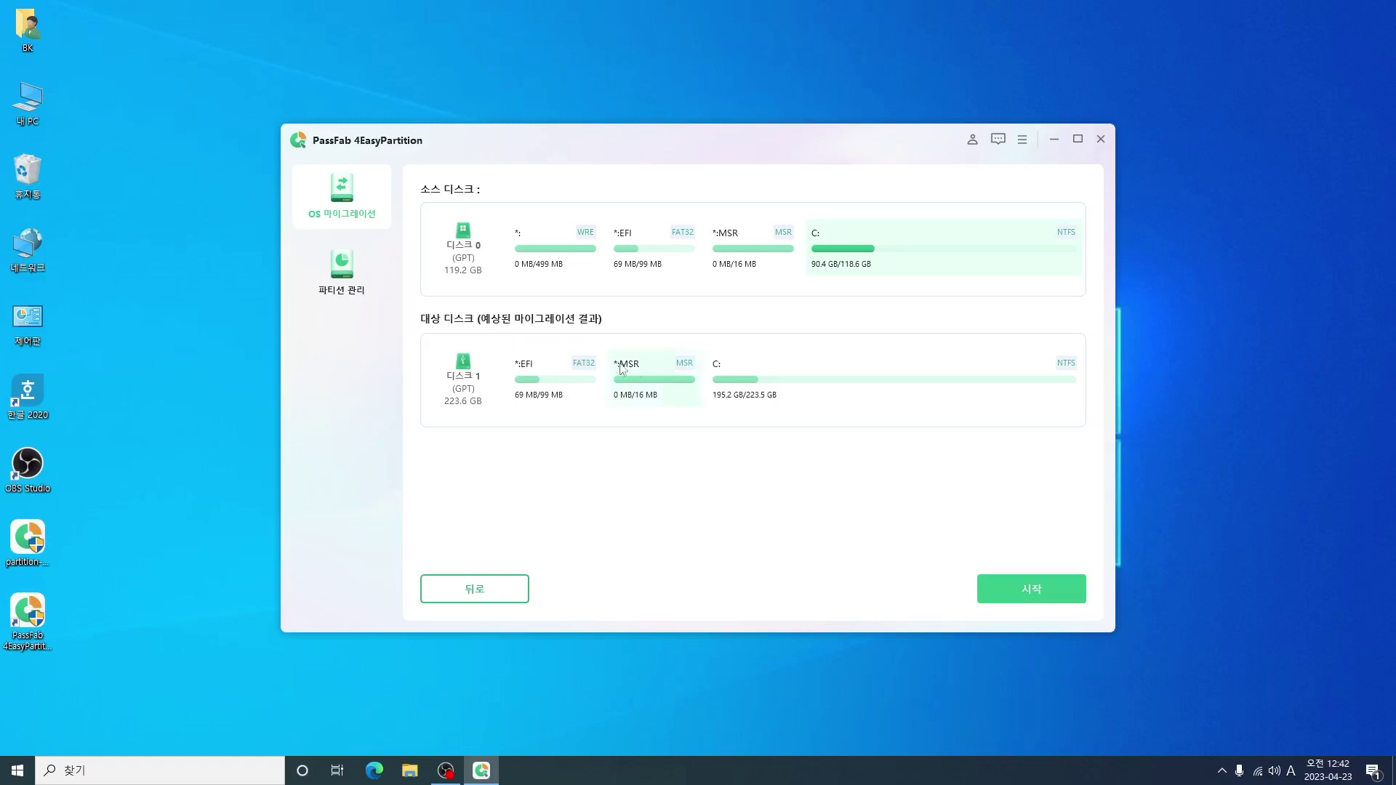
pyautogui.click(1031, 590)
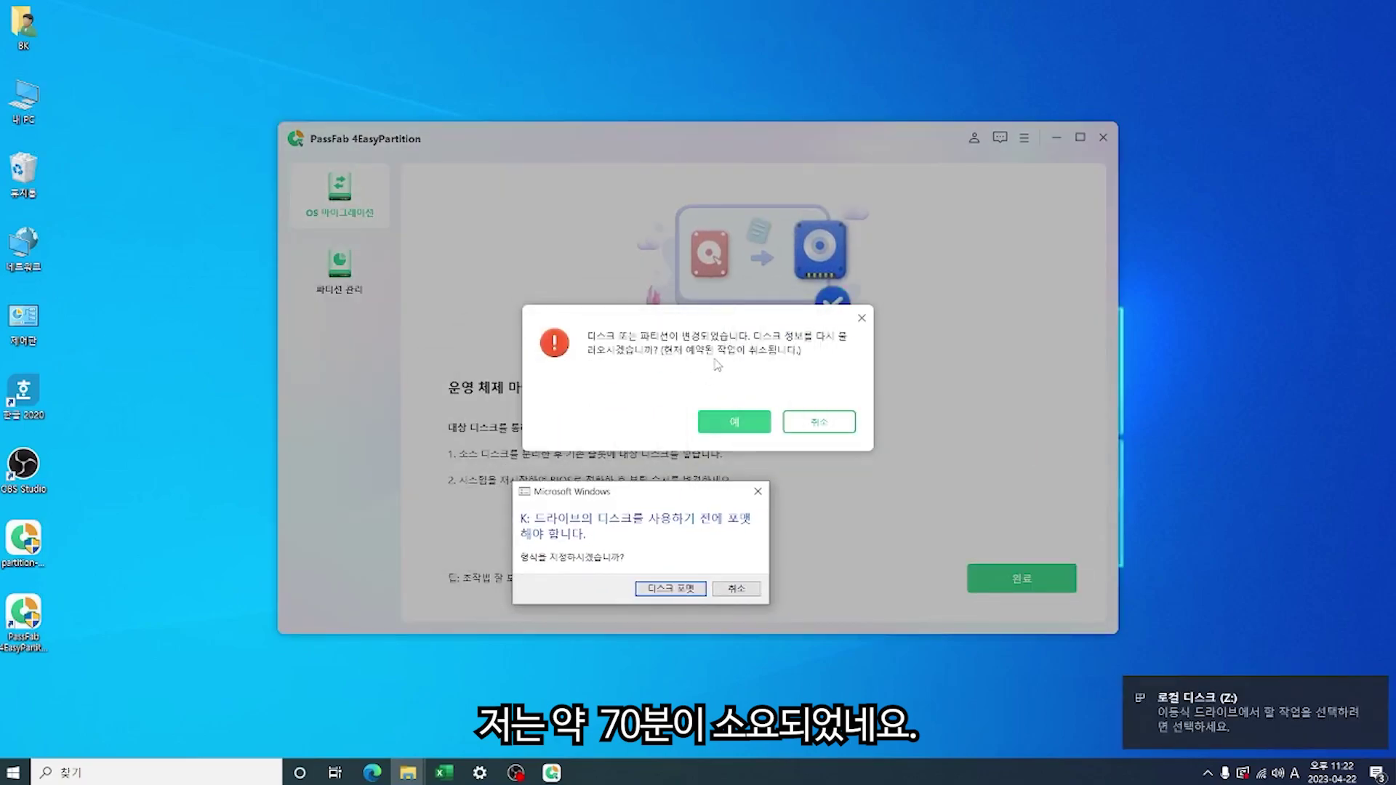
# Decline the K: format and disk reload prompts, finish the migration, and close the program.
pyautogui.click(743, 590)
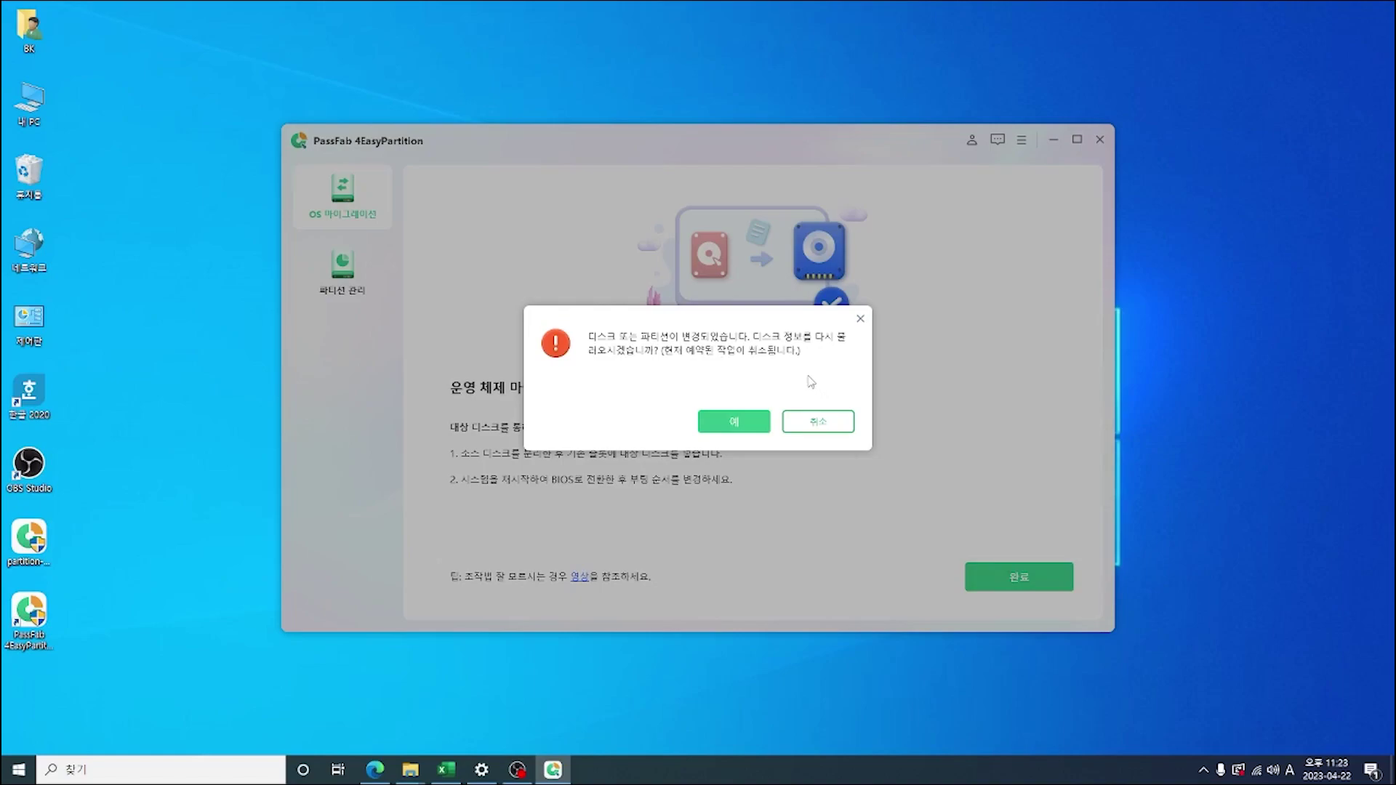
pyautogui.click(825, 428)
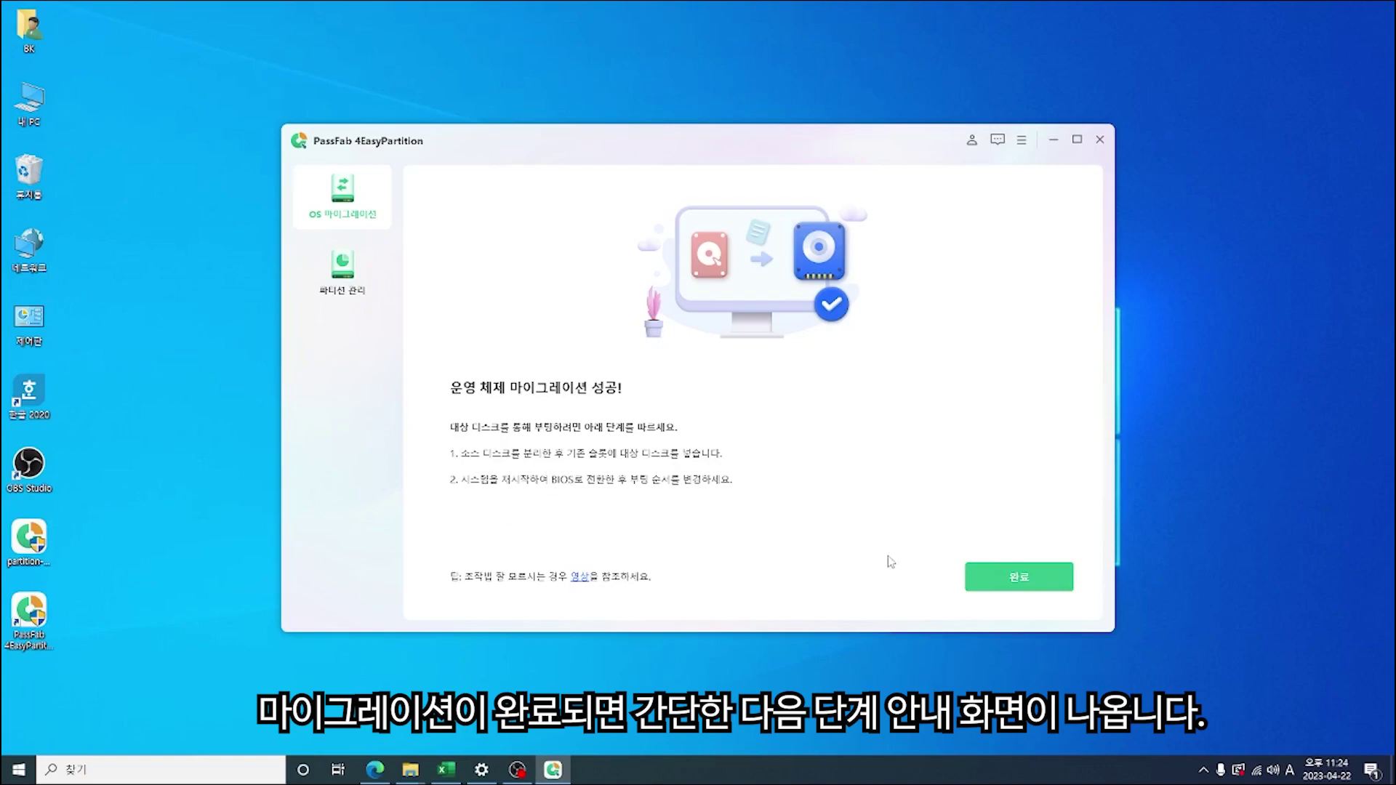
pyautogui.click(1018, 590)
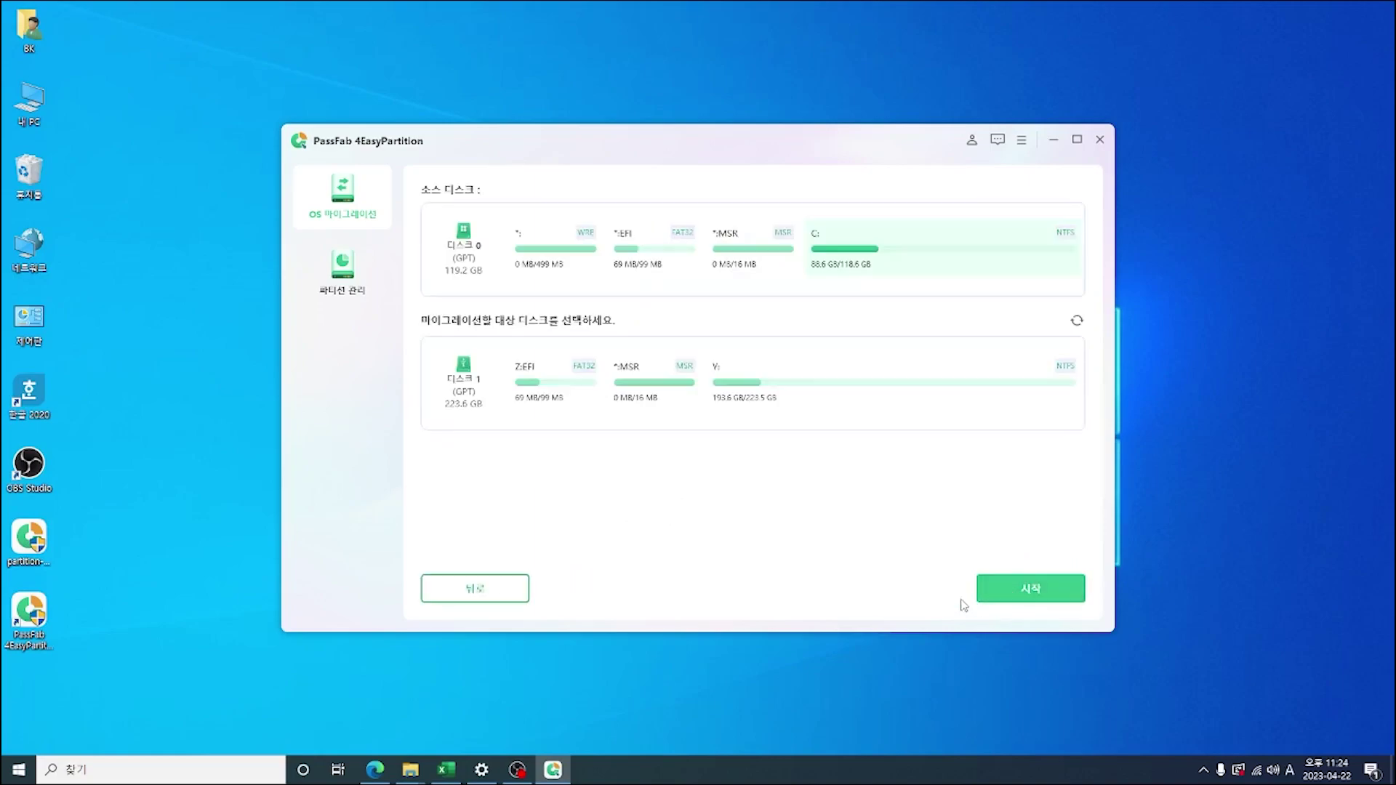
pyautogui.click(1100, 141)
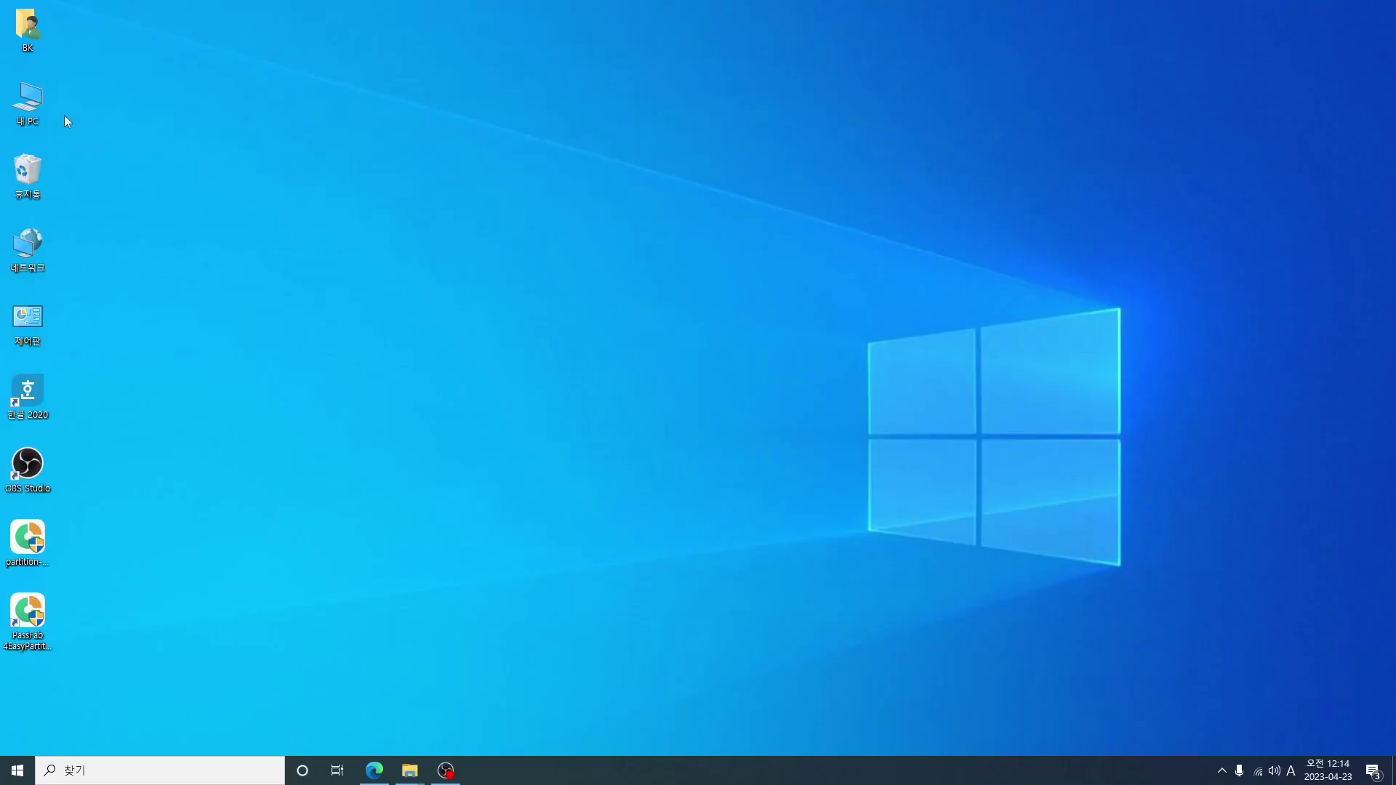
pyautogui.rightClick(35, 109)
pyautogui.click(124, 280)
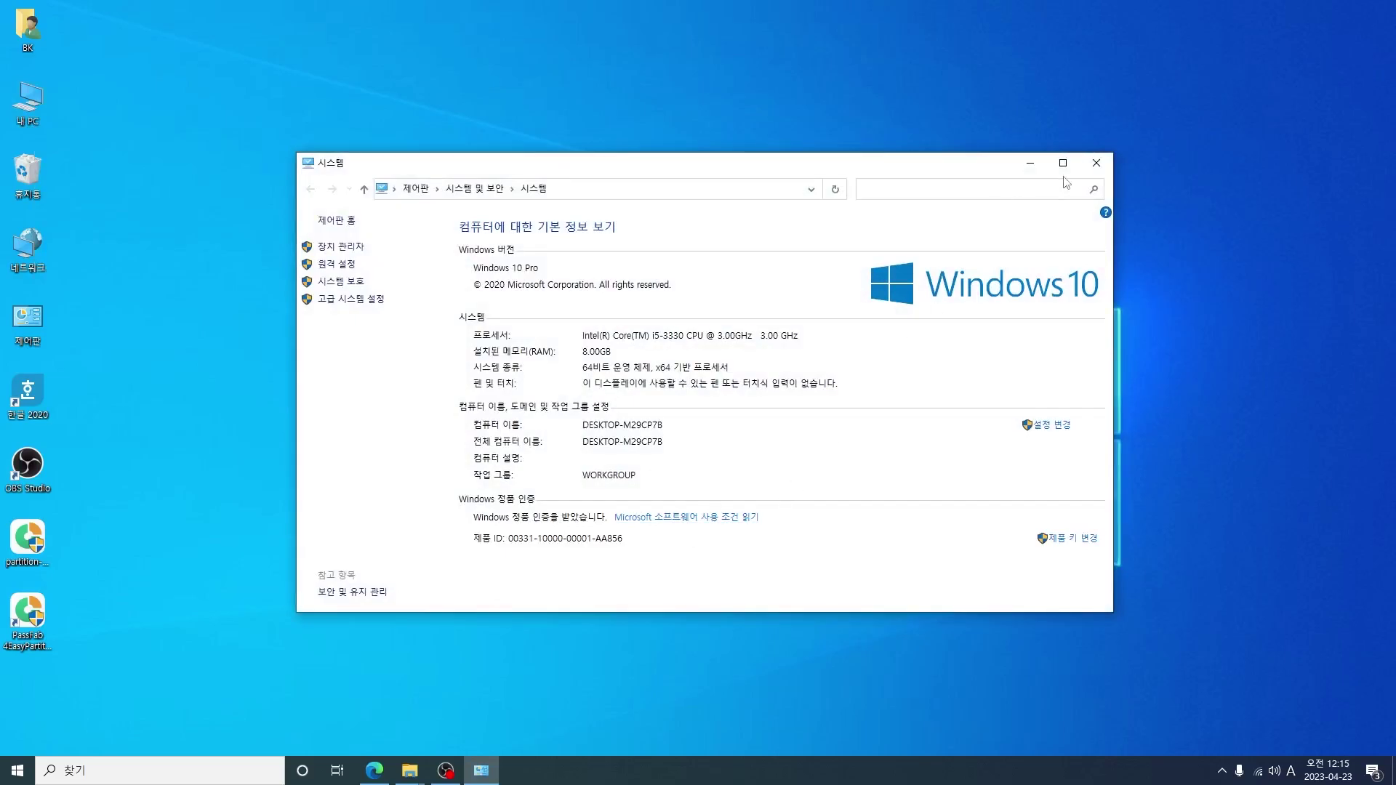
pyautogui.click(1096, 163)
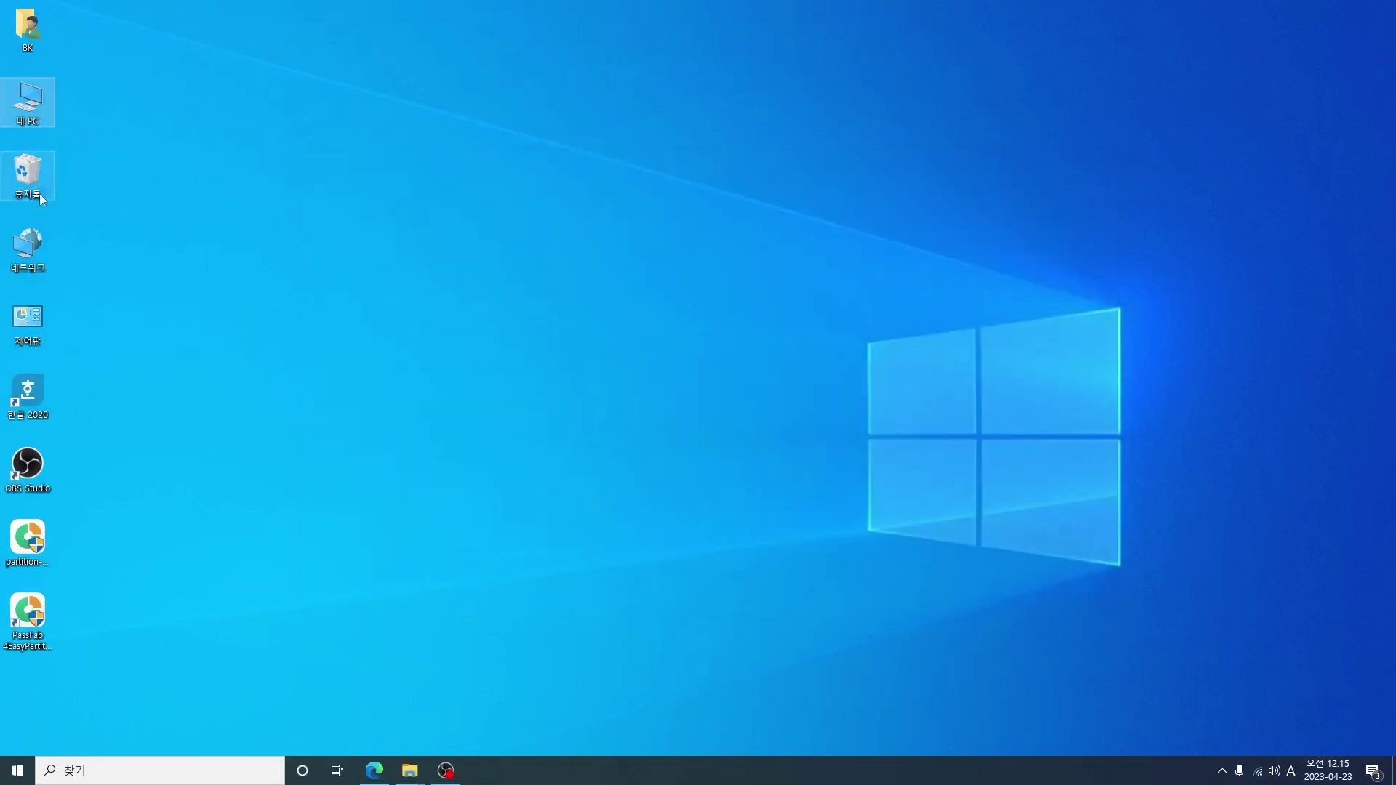
pyautogui.doubleClick(27, 392)
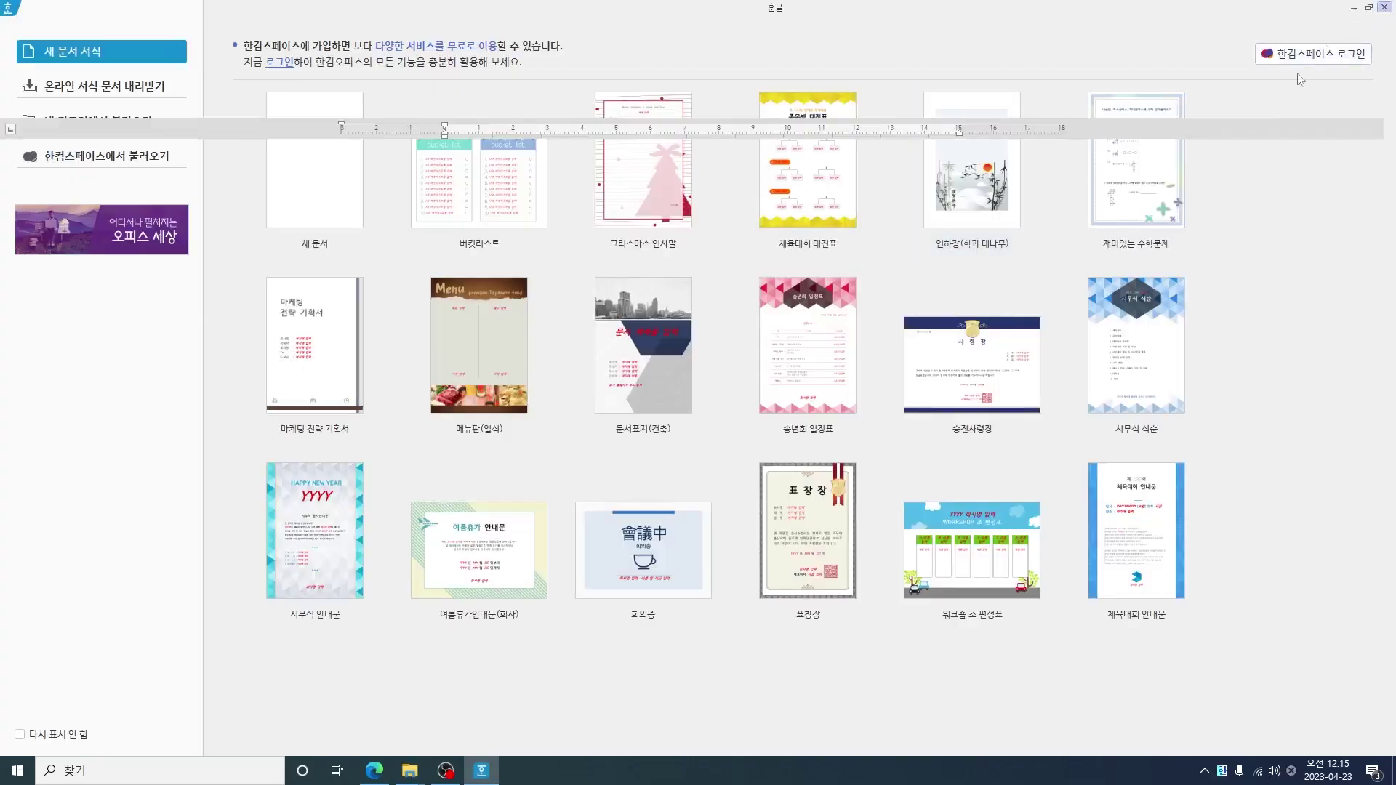
pyautogui.press('Escape')
pyautogui.click(1384, 9)
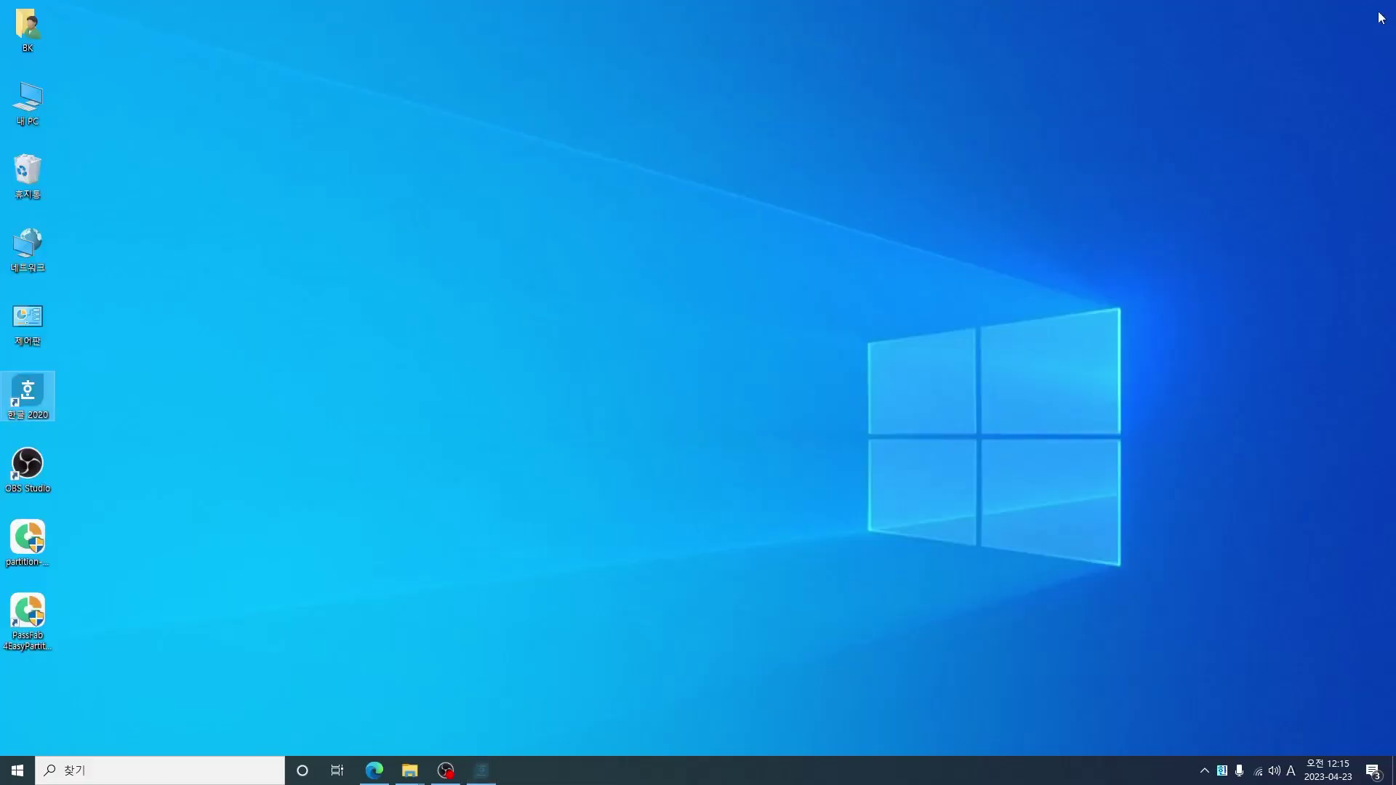
pyautogui.click(136, 769)
pyautogui.write('w')
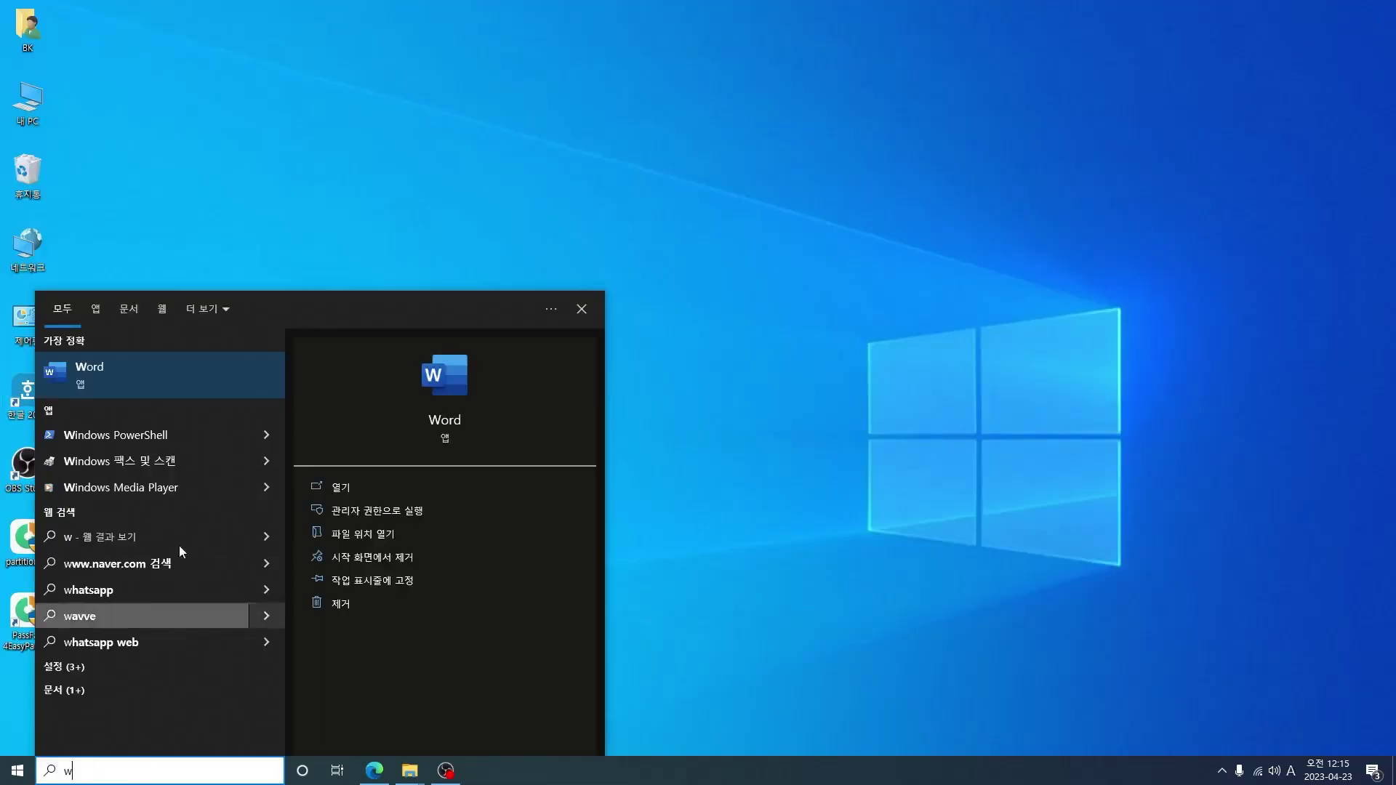
pyautogui.click(137, 374)
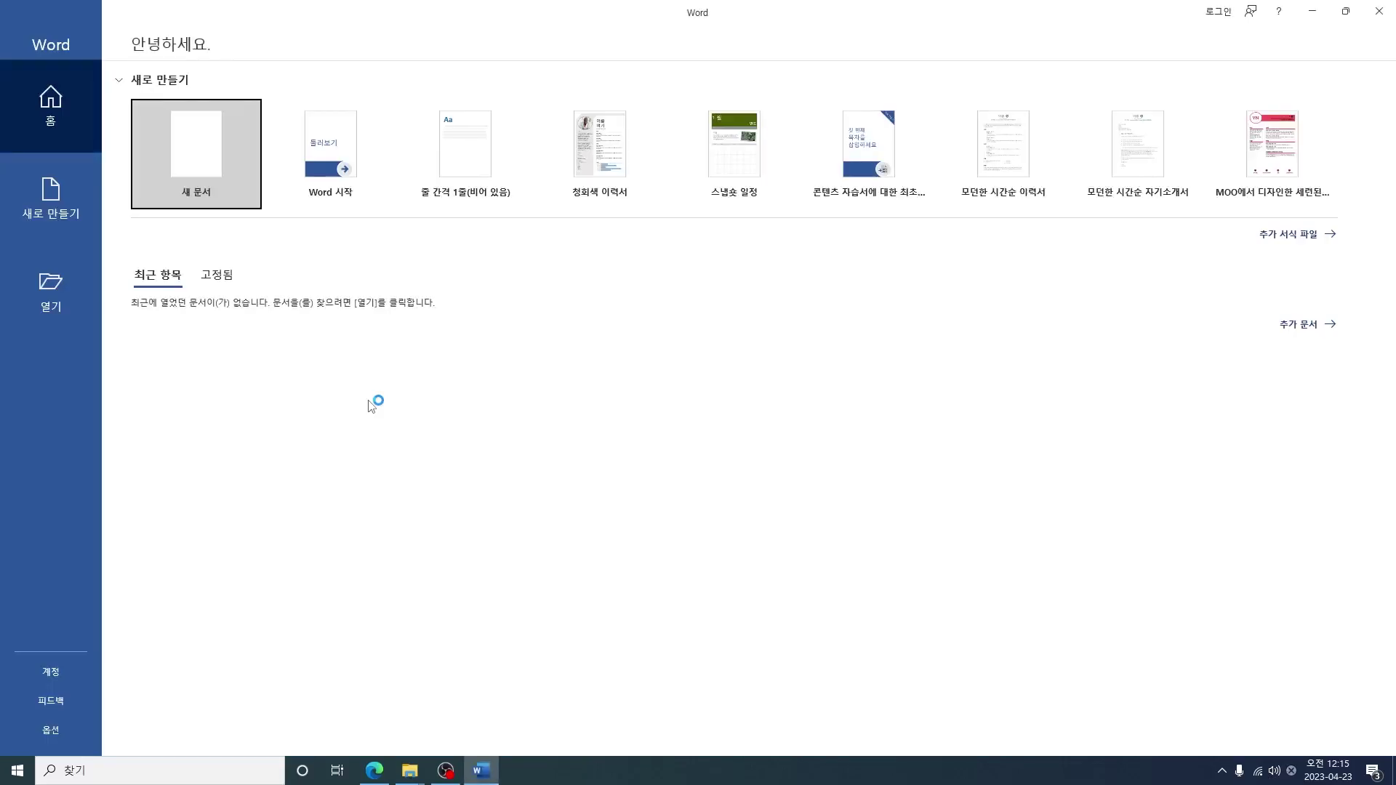
pyautogui.click(1378, 12)
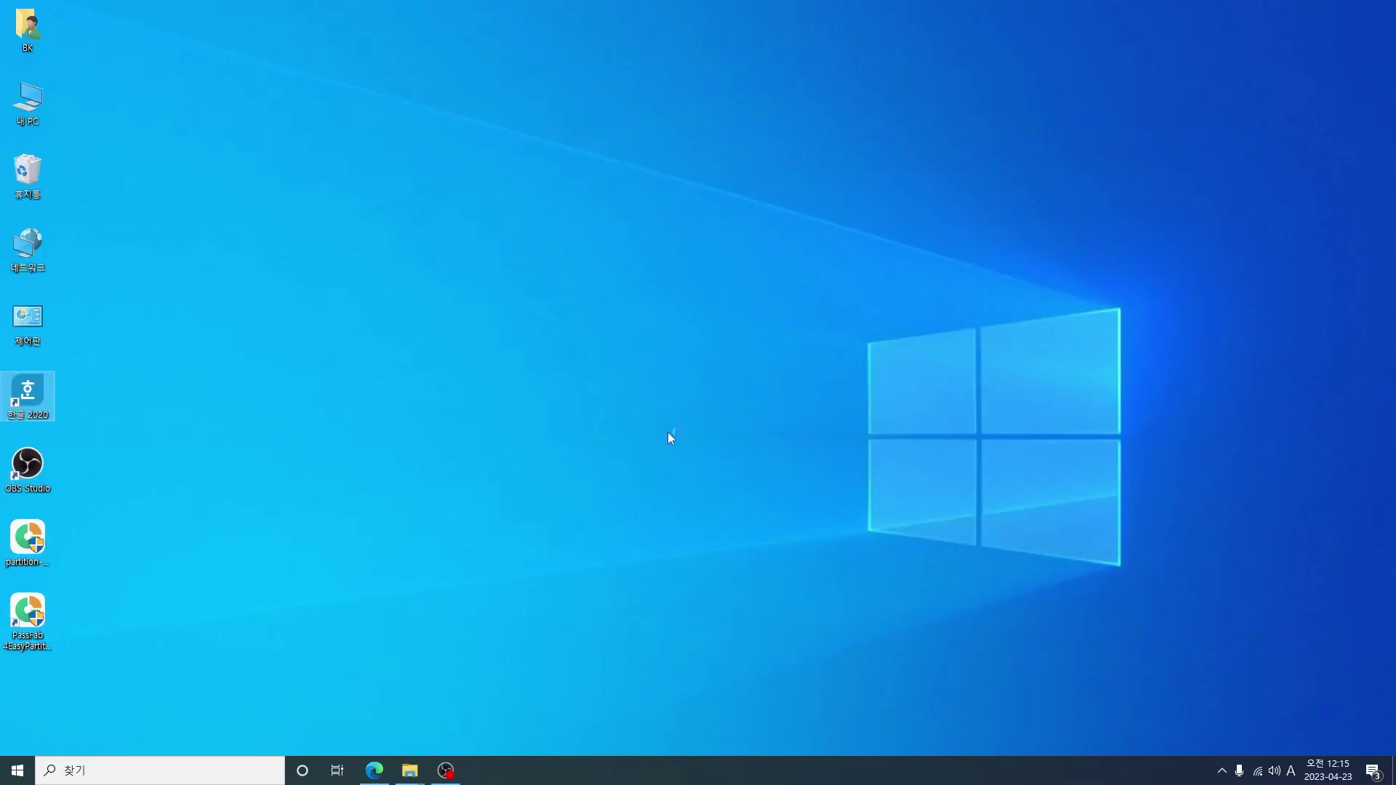
# Check system properties and Device Manager, then view C: as the 223 GB drive with 195 GB free.
pyautogui.rightClick(22, 98)
pyautogui.click(145, 272)
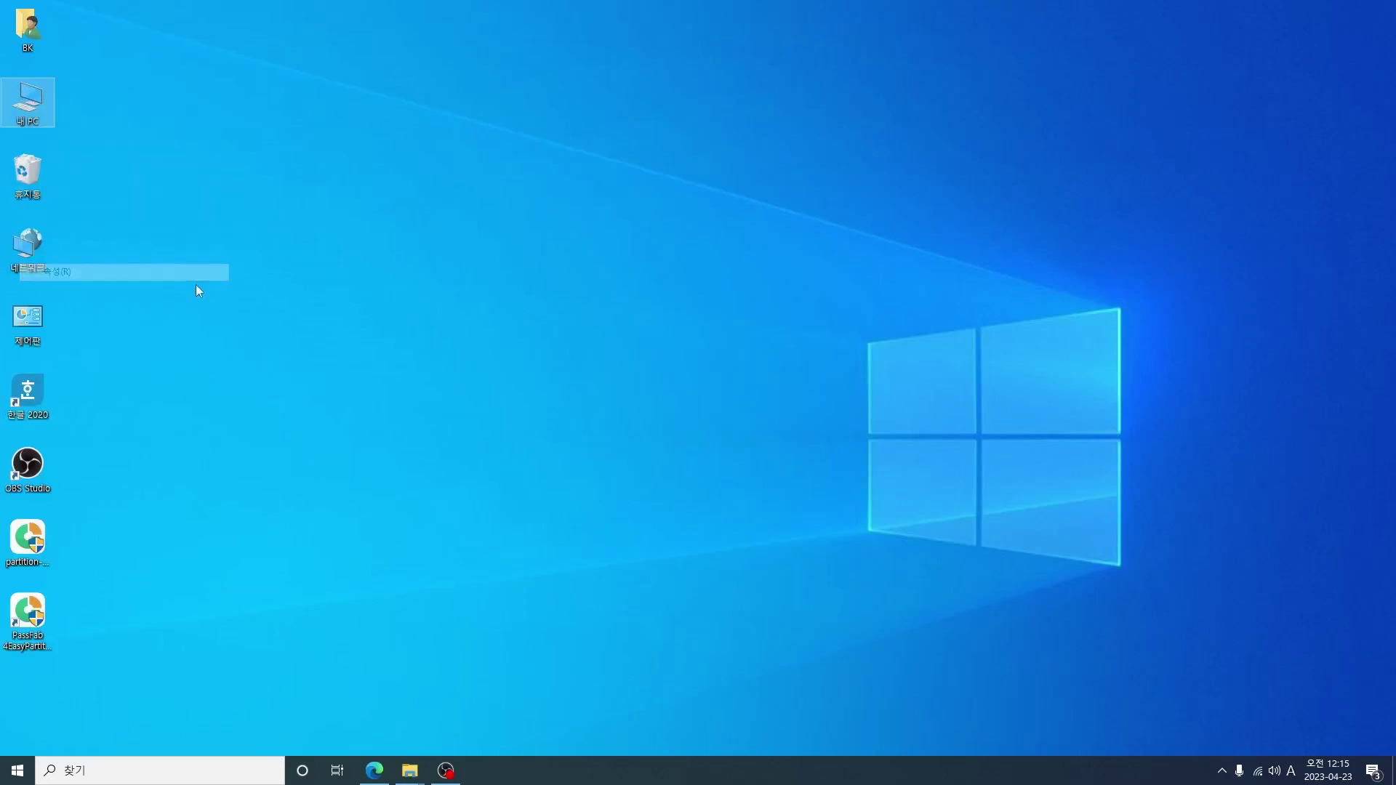
pyautogui.click(351, 251)
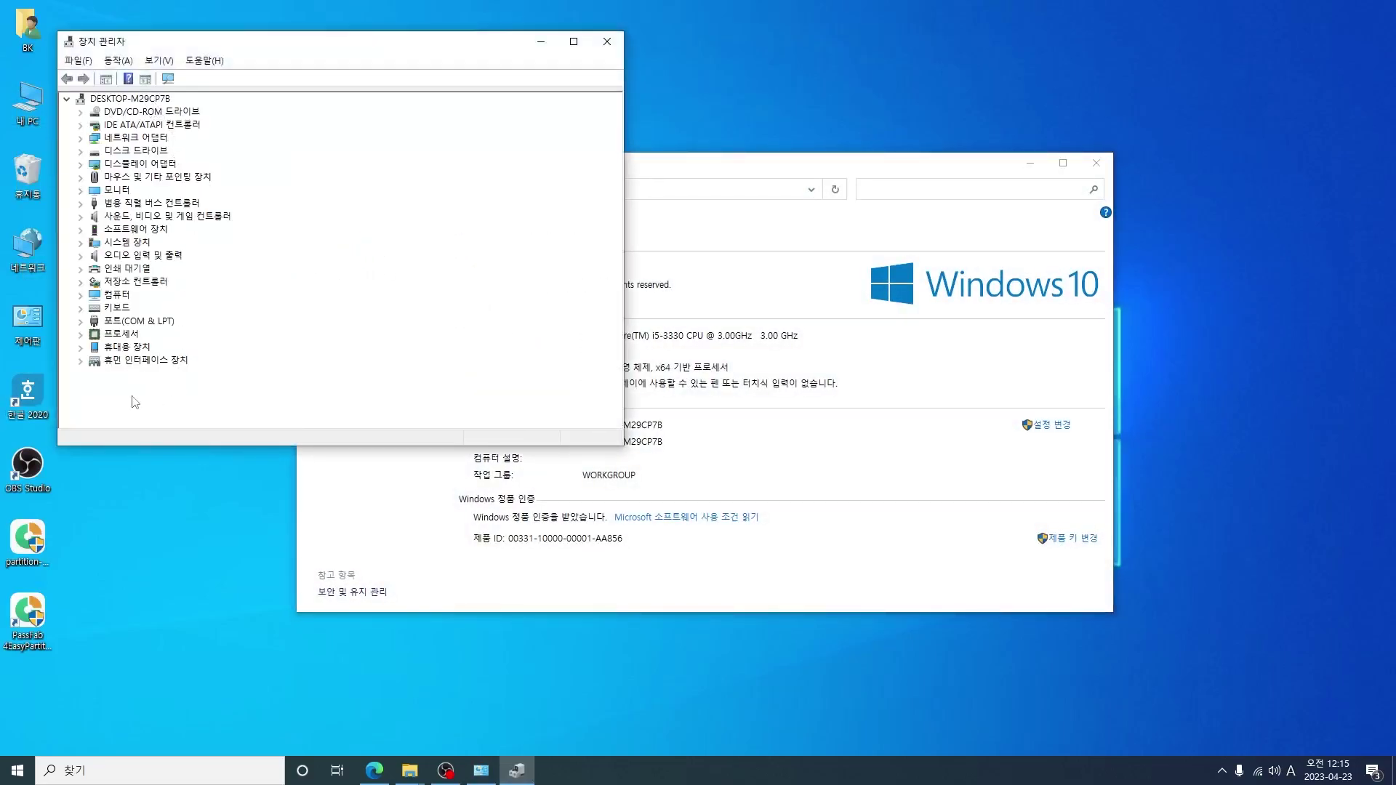
pyautogui.click(608, 47)
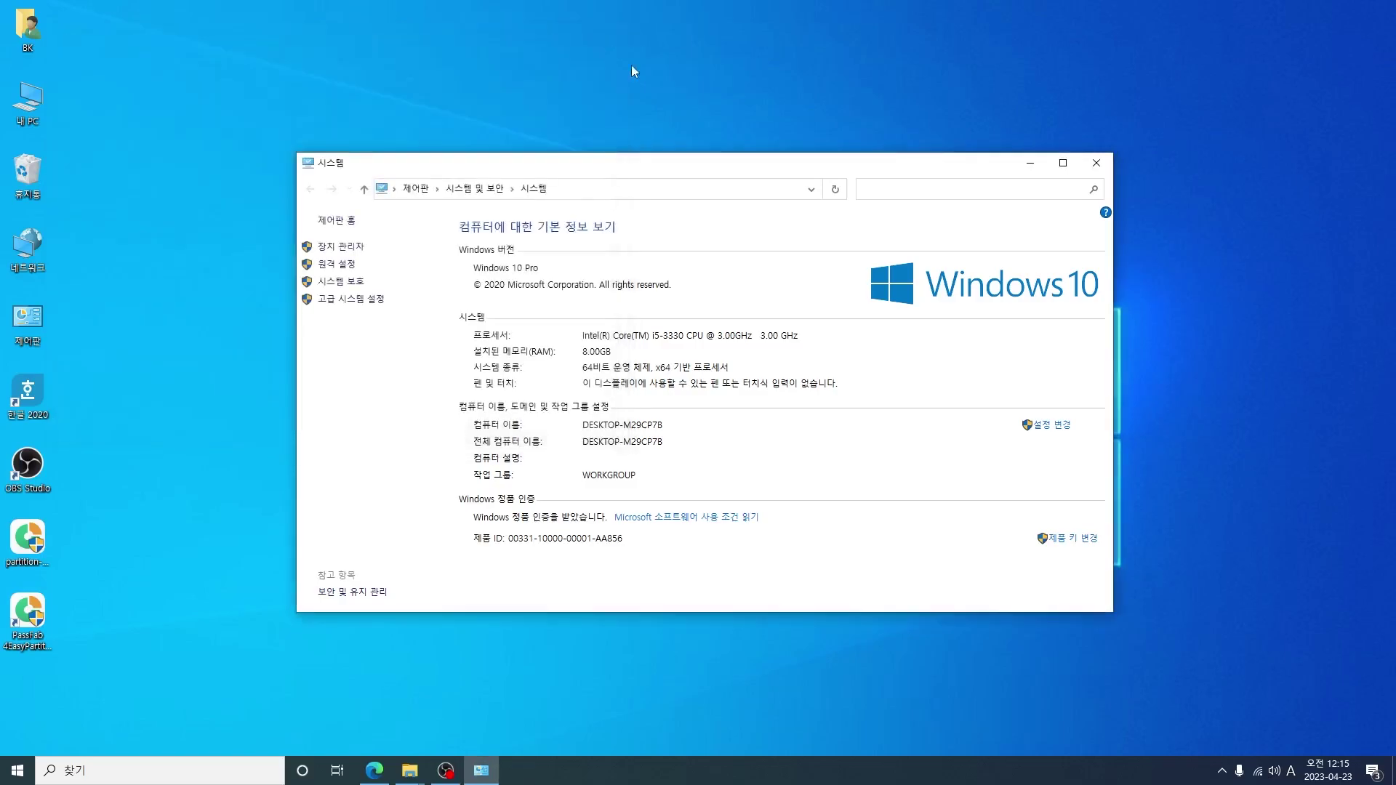
pyautogui.click(1095, 163)
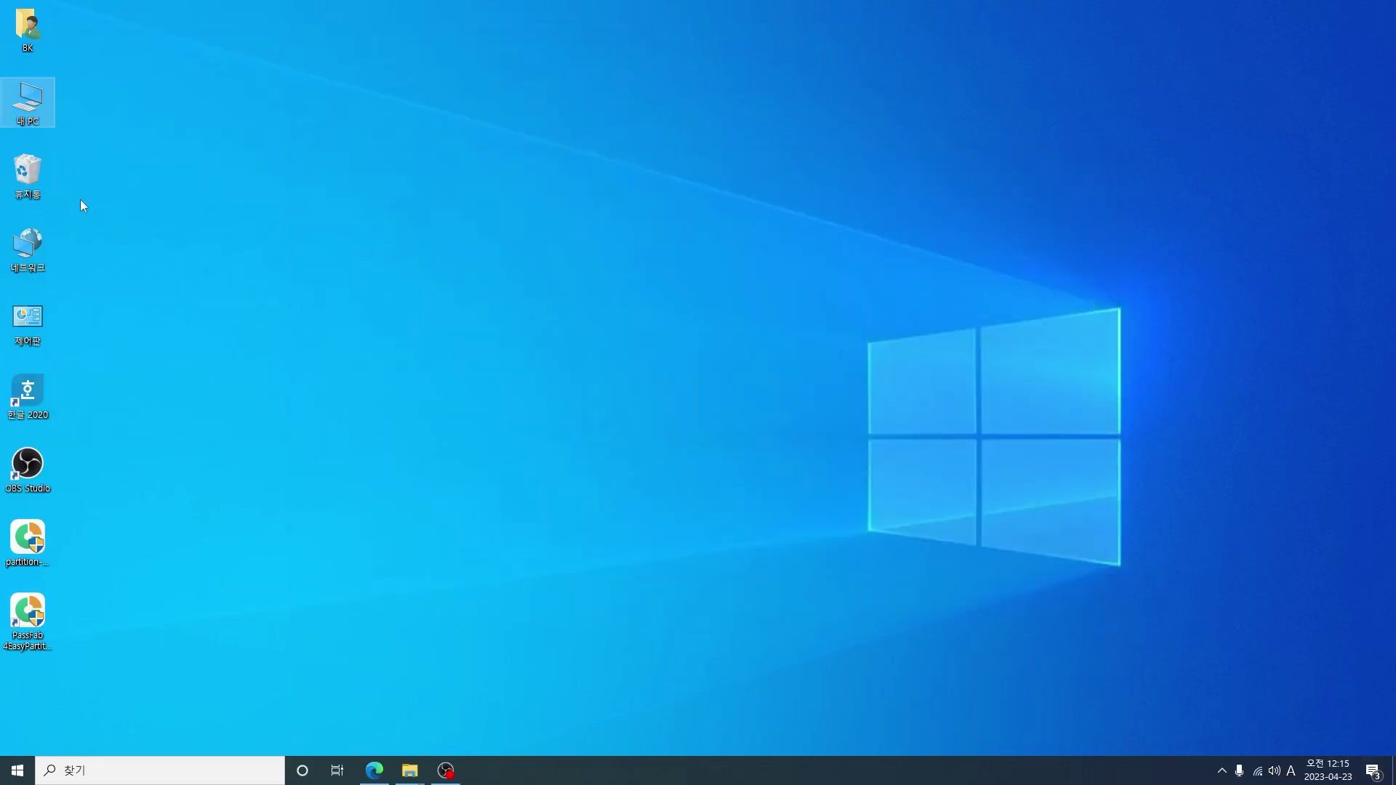
pyautogui.click(28, 175)
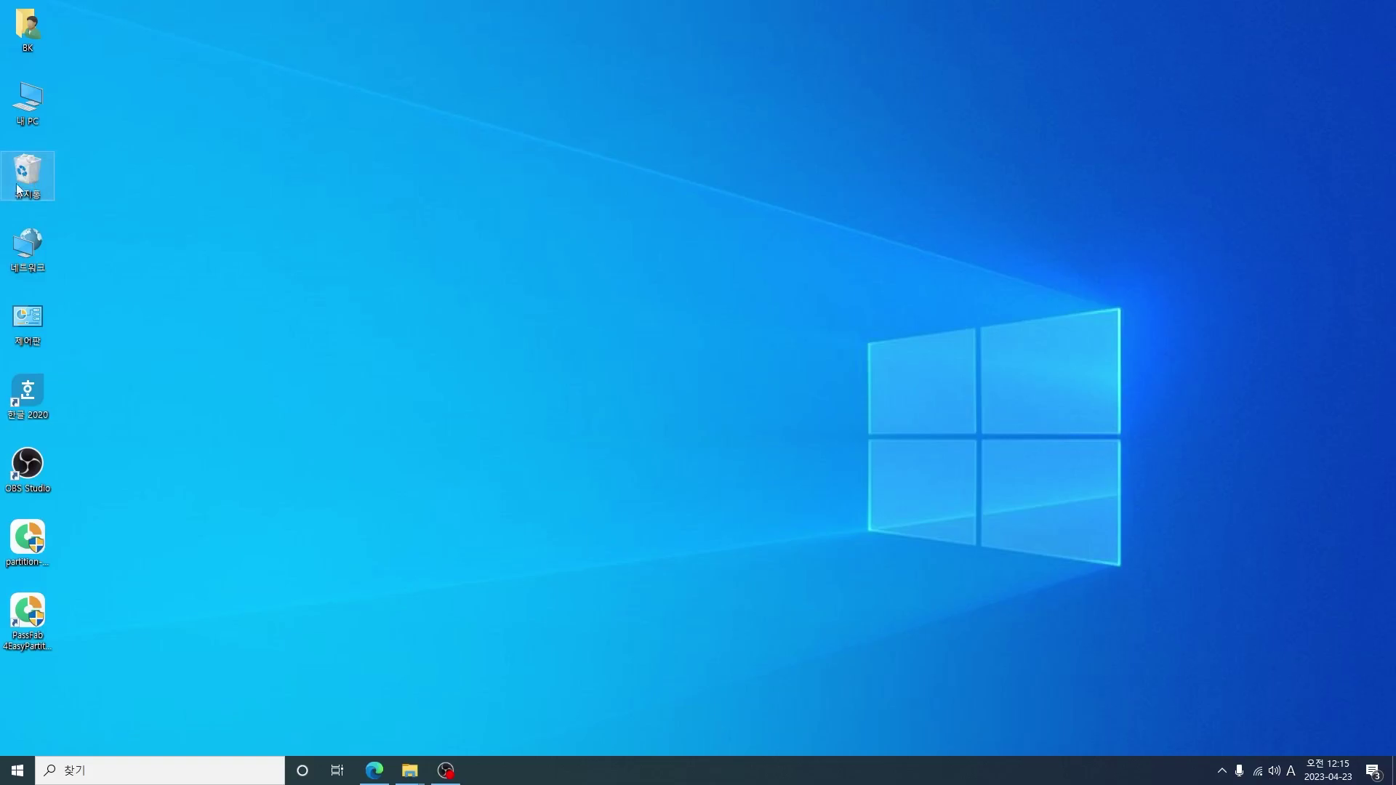
pyautogui.doubleClick(29, 102)
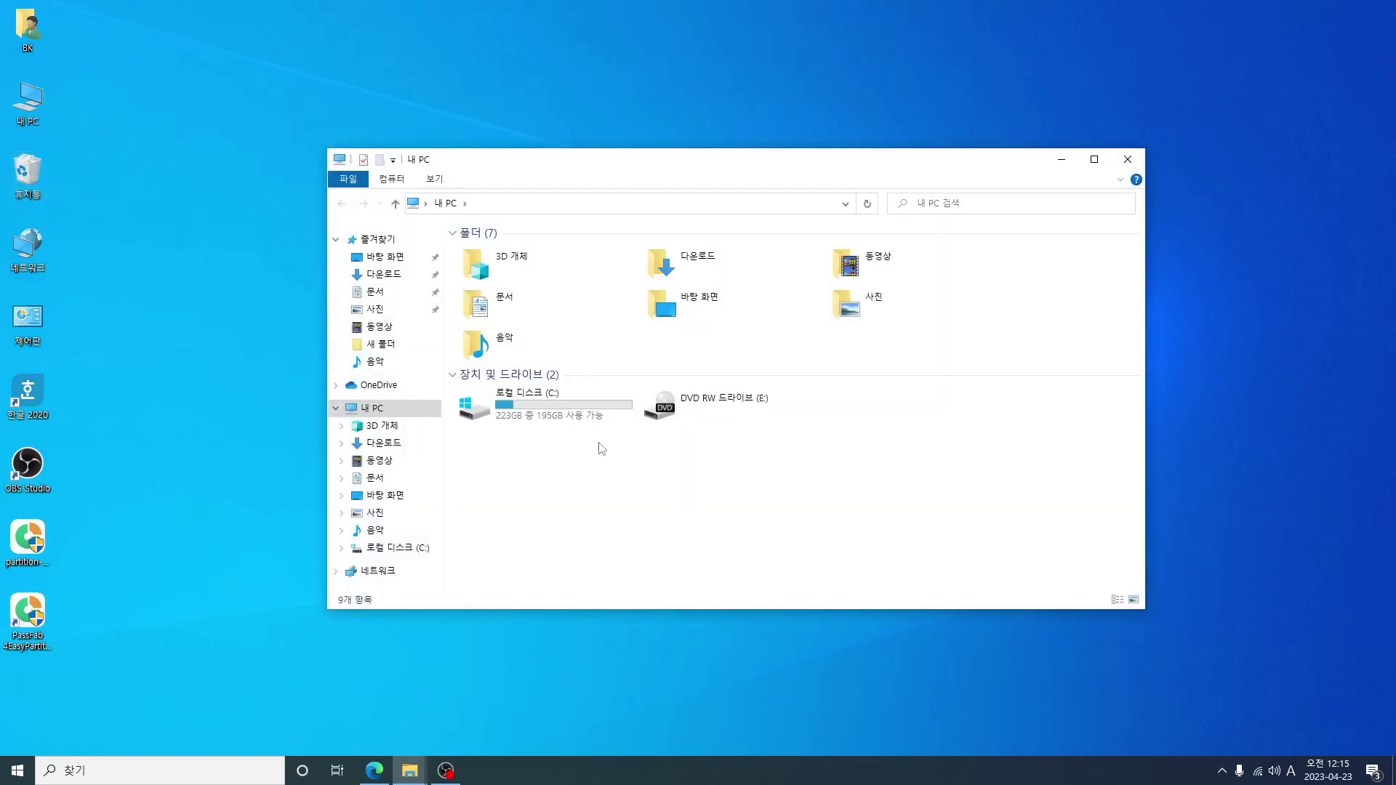